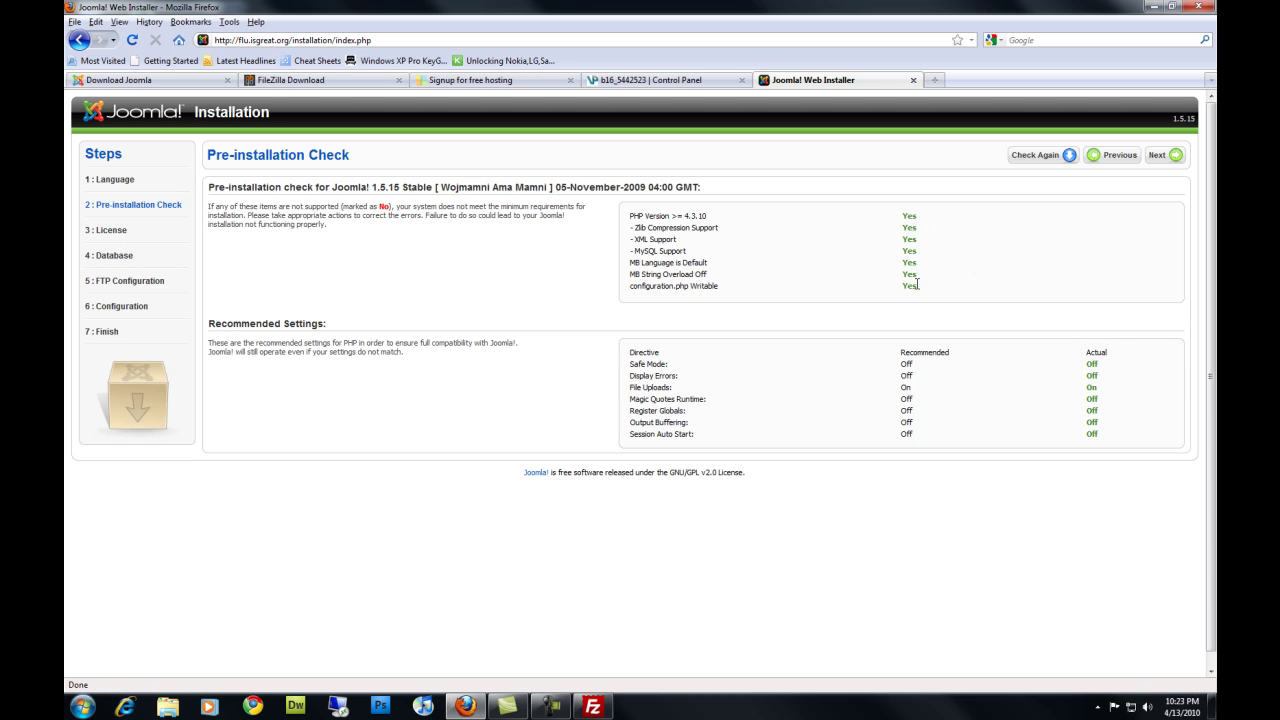
Review the passed pre-installation checks, then go through and accept the GPL license
drag(917, 287, 874, 211)
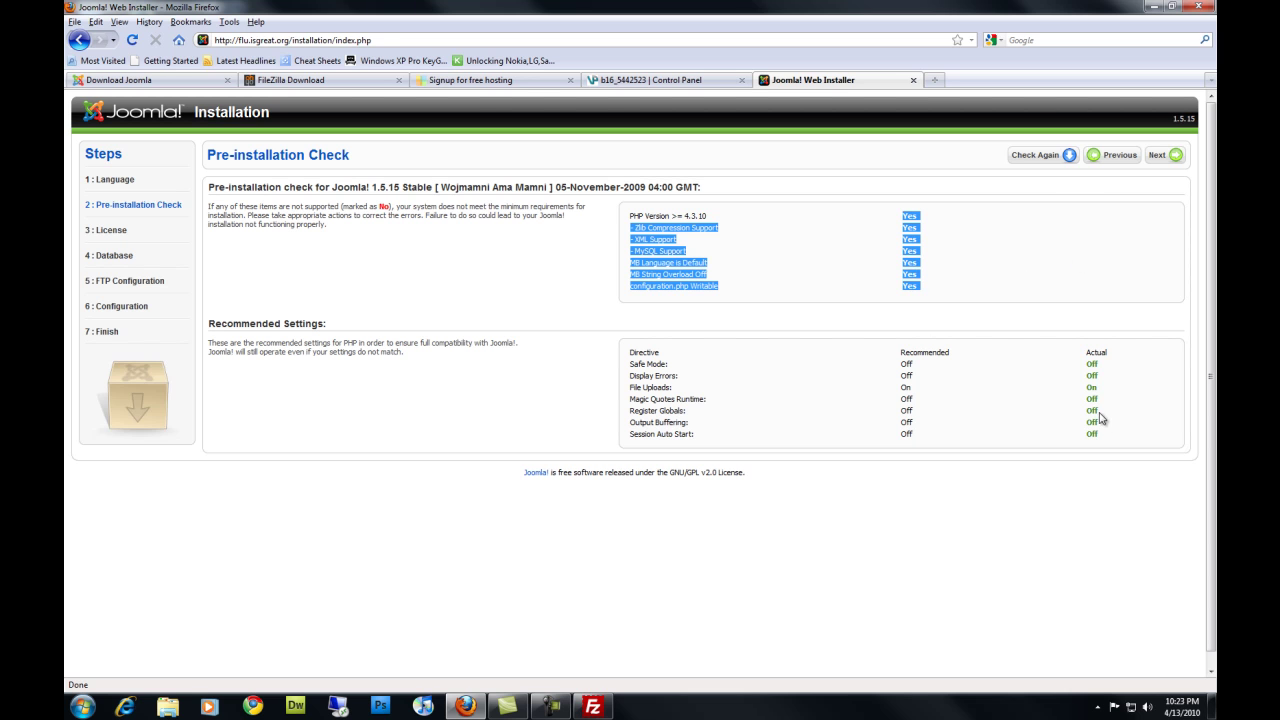
drag(1108, 440, 1096, 364)
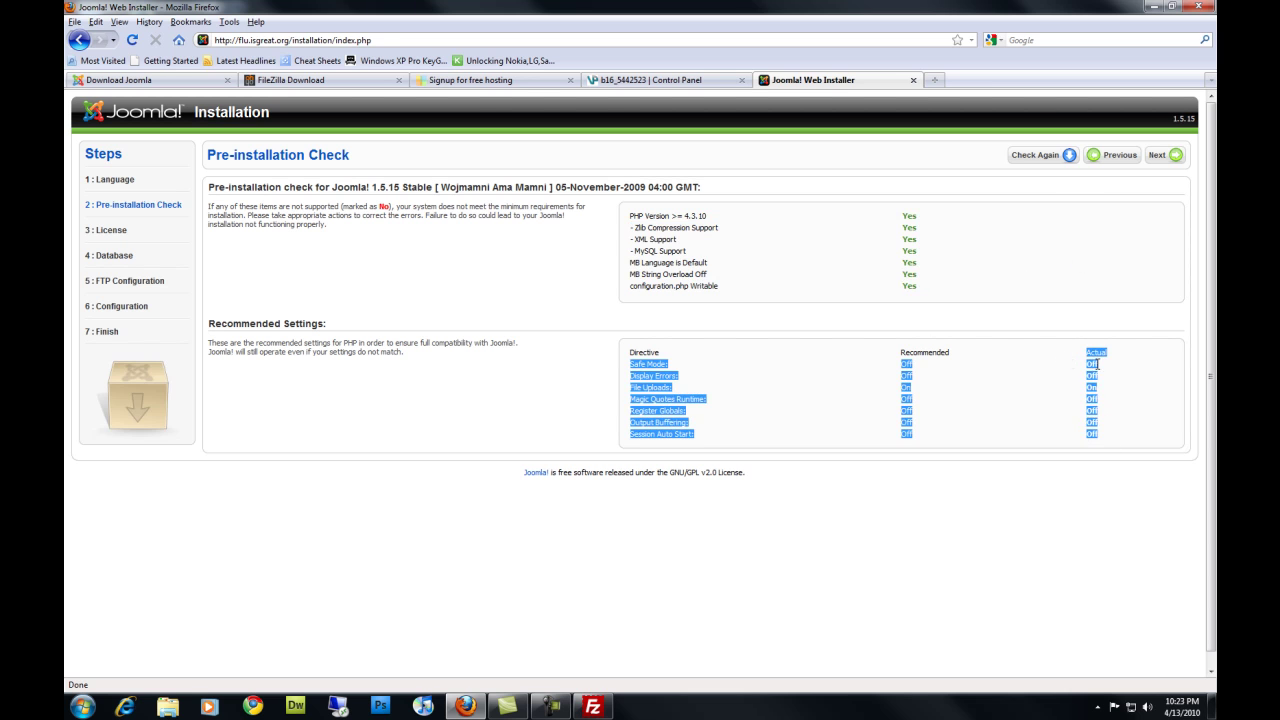
click(1138, 382)
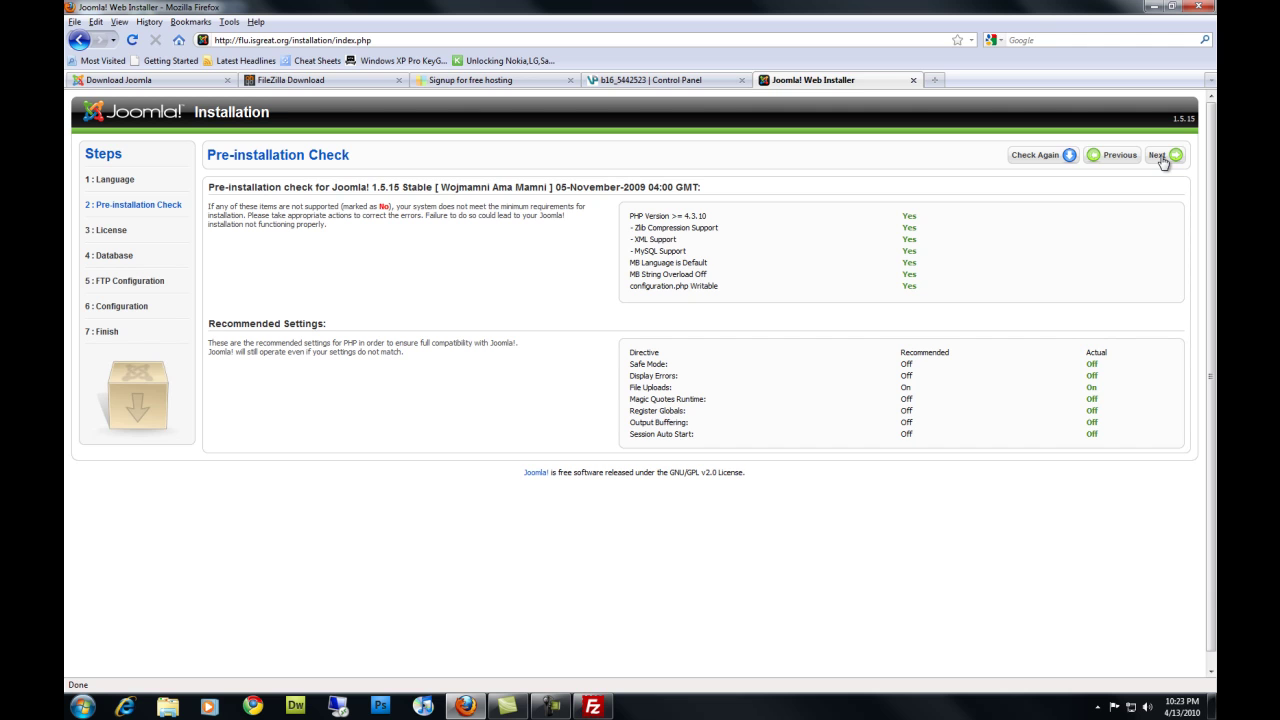
click(1161, 158)
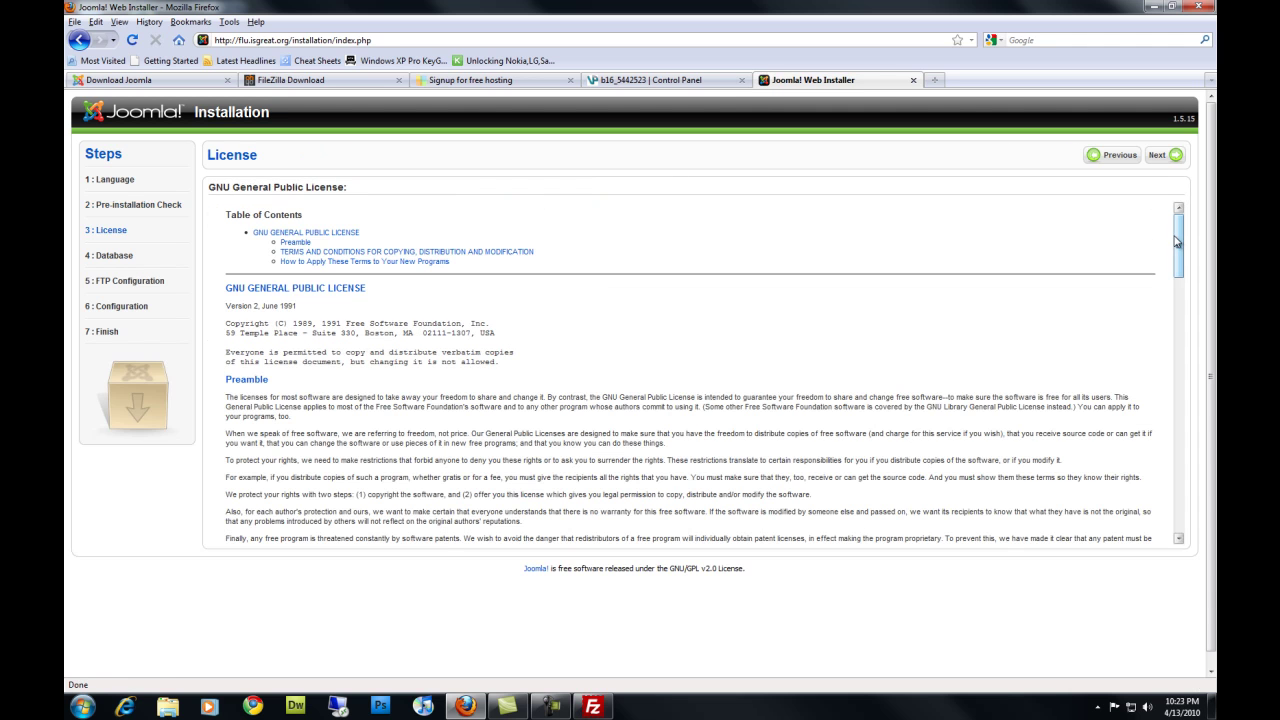
mouse_move(1177, 241)
mouse_down()
mouse_move(1180, 443)
mouse_move(1195, 512)
mouse_move(1180, 220)
mouse_up()
click(1168, 158)
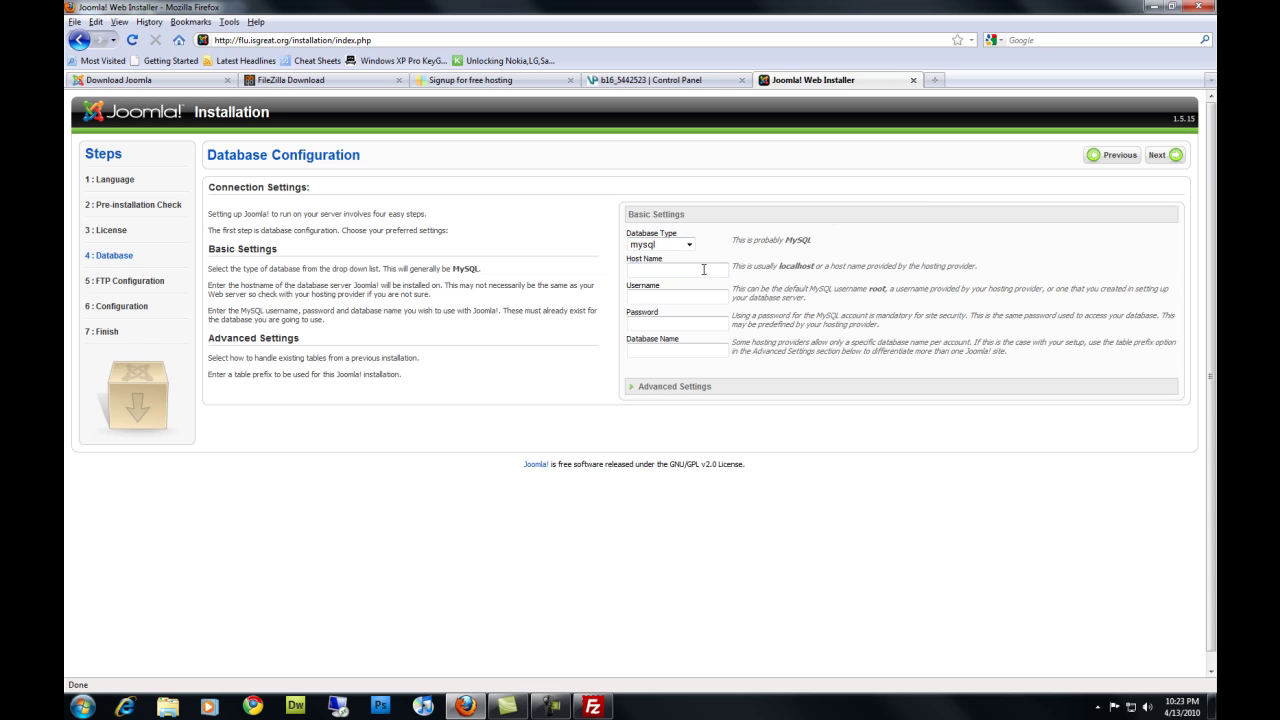
Confirm the Database Type dropdown stays set to mysql
click(708, 272)
click(691, 249)
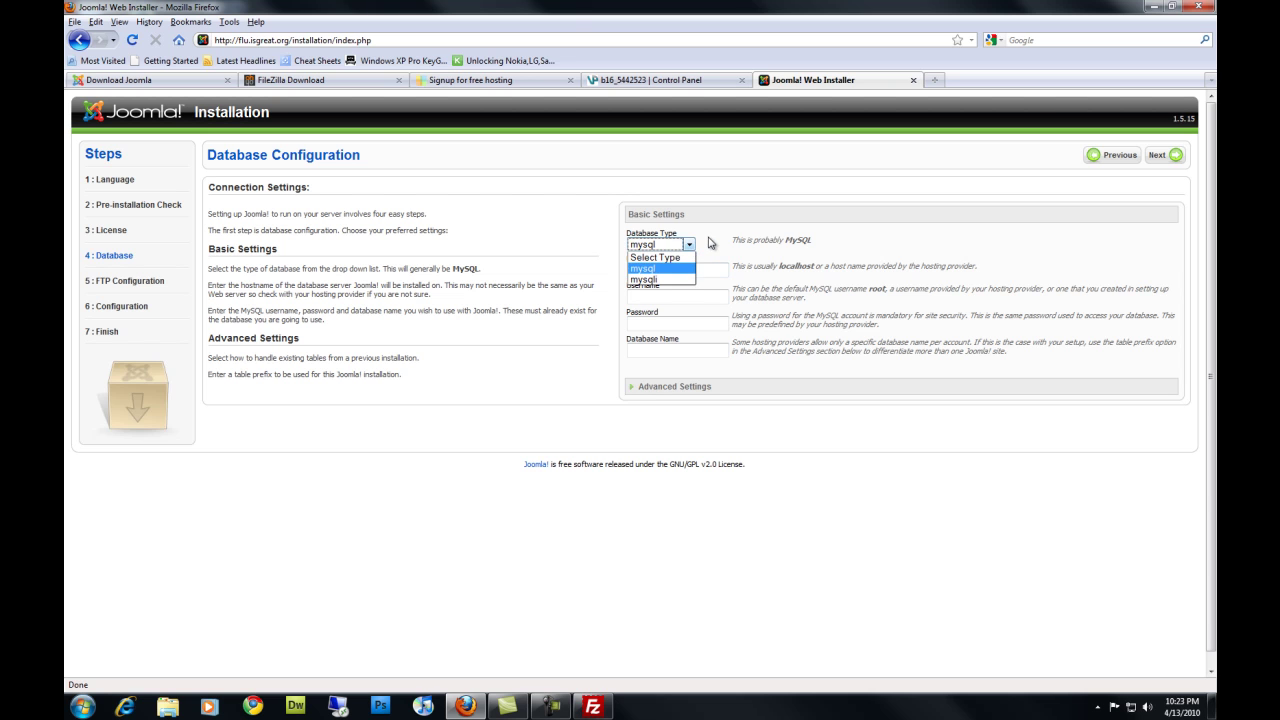
click(712, 245)
click(687, 246)
click(689, 249)
click(690, 251)
click(685, 270)
click(689, 245)
click(681, 270)
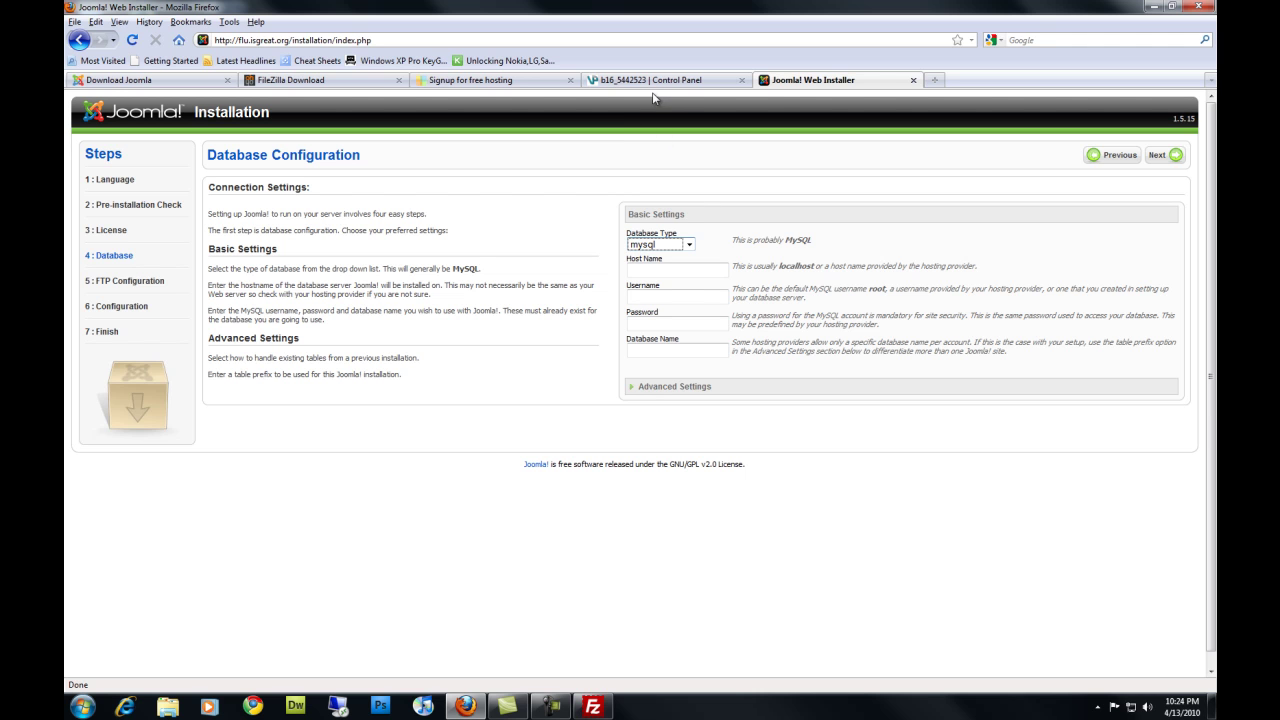
Copy the MySQL hostname sql308.byethost16.com from the control panel into Host Name
click(678, 92)
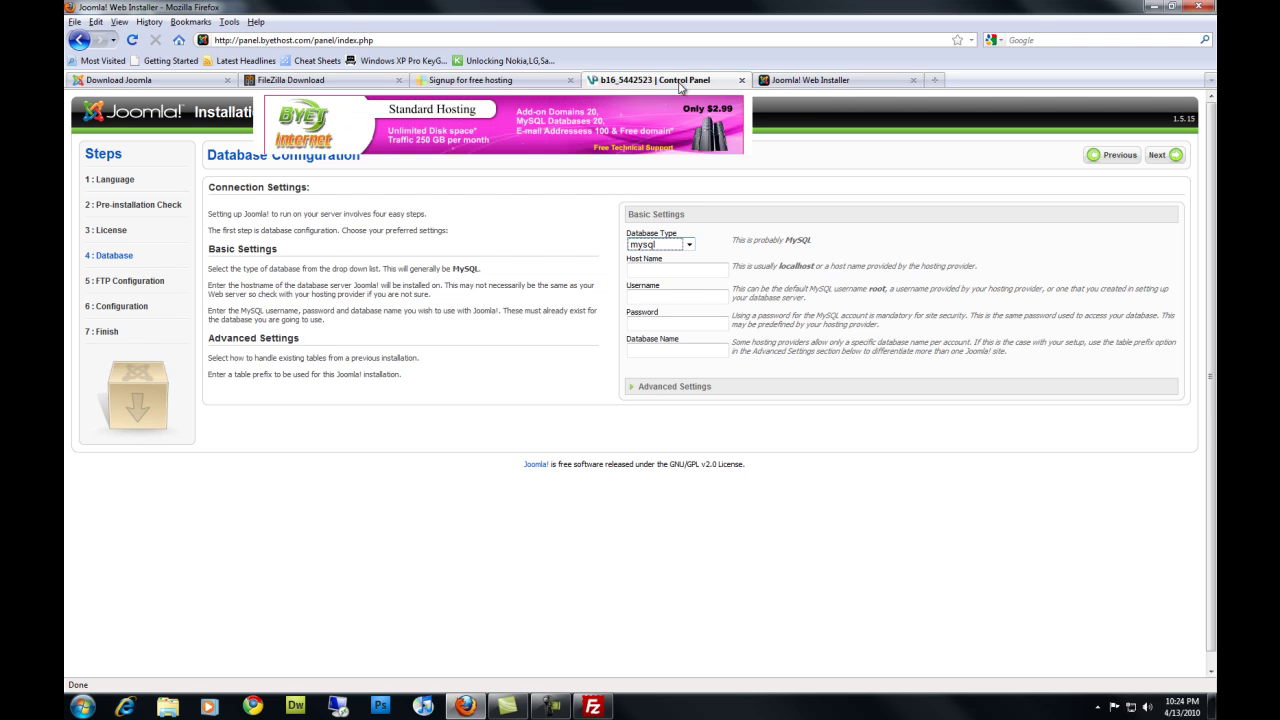
scroll(197, 537, down, 3)
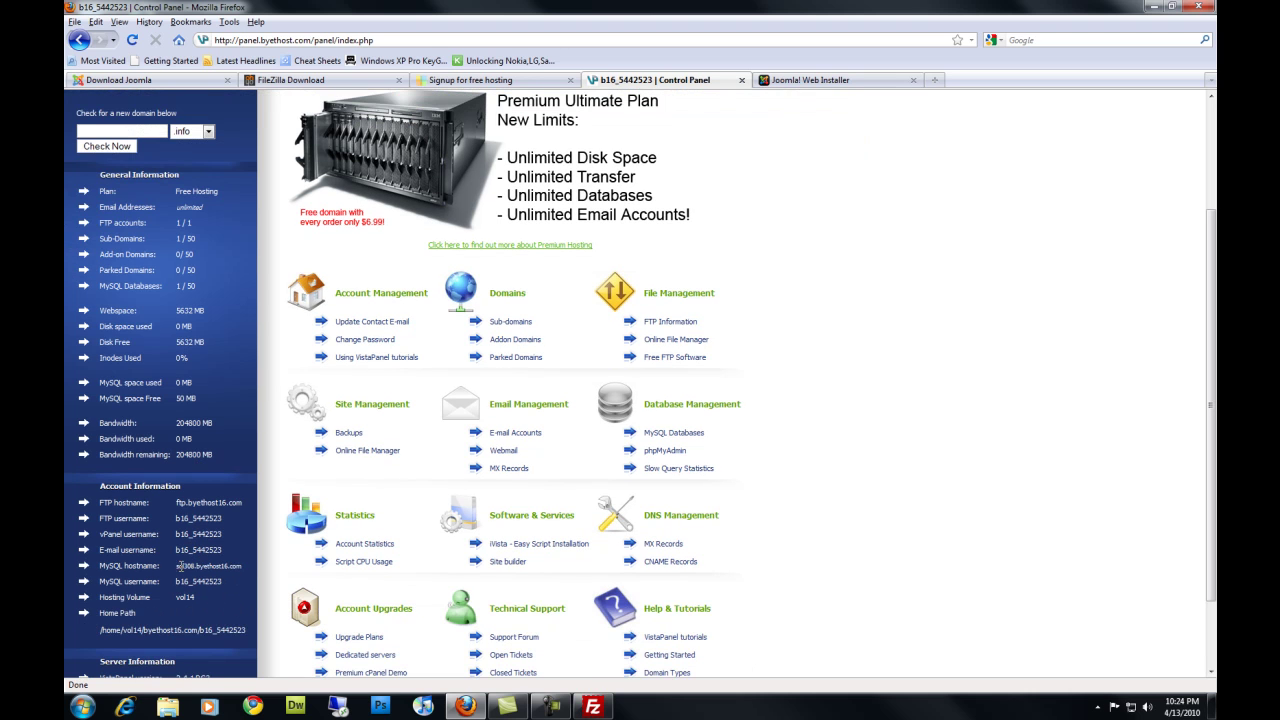
drag(98, 484, 177, 567)
right_click(180, 567)
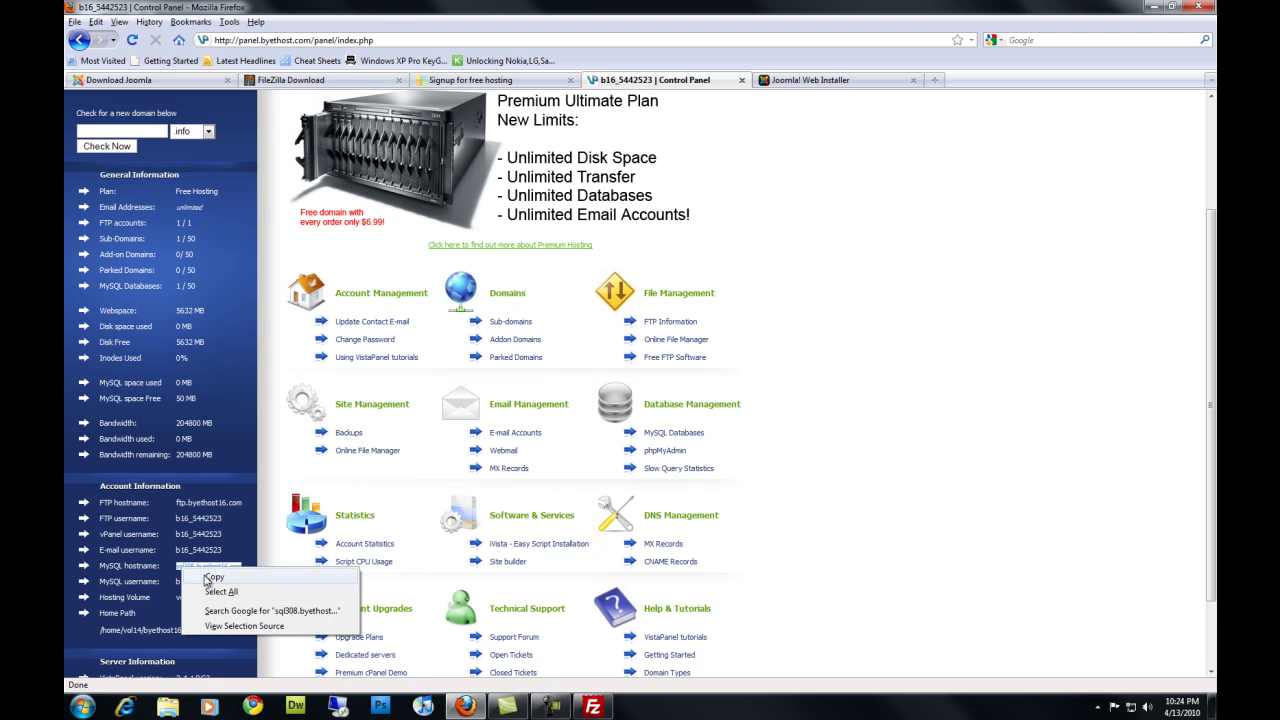
click(214, 577)
click(818, 80)
click(688, 267)
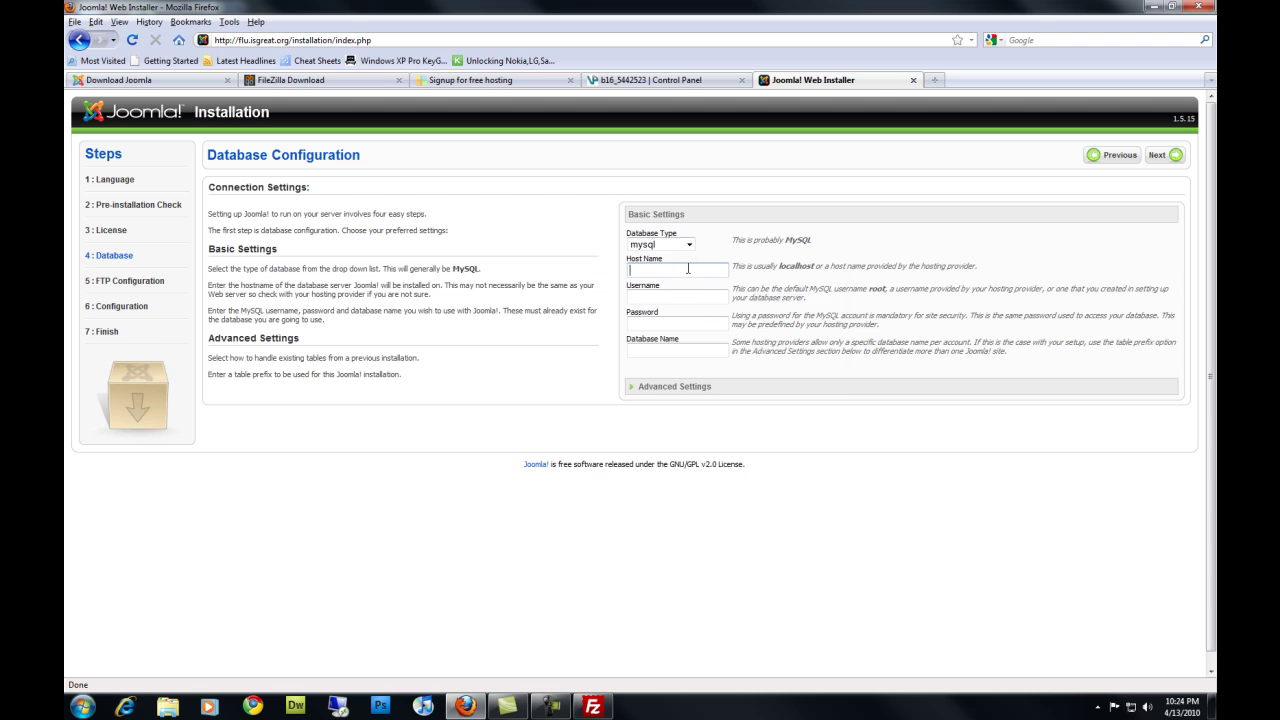
right_click(688, 267)
click(757, 331)
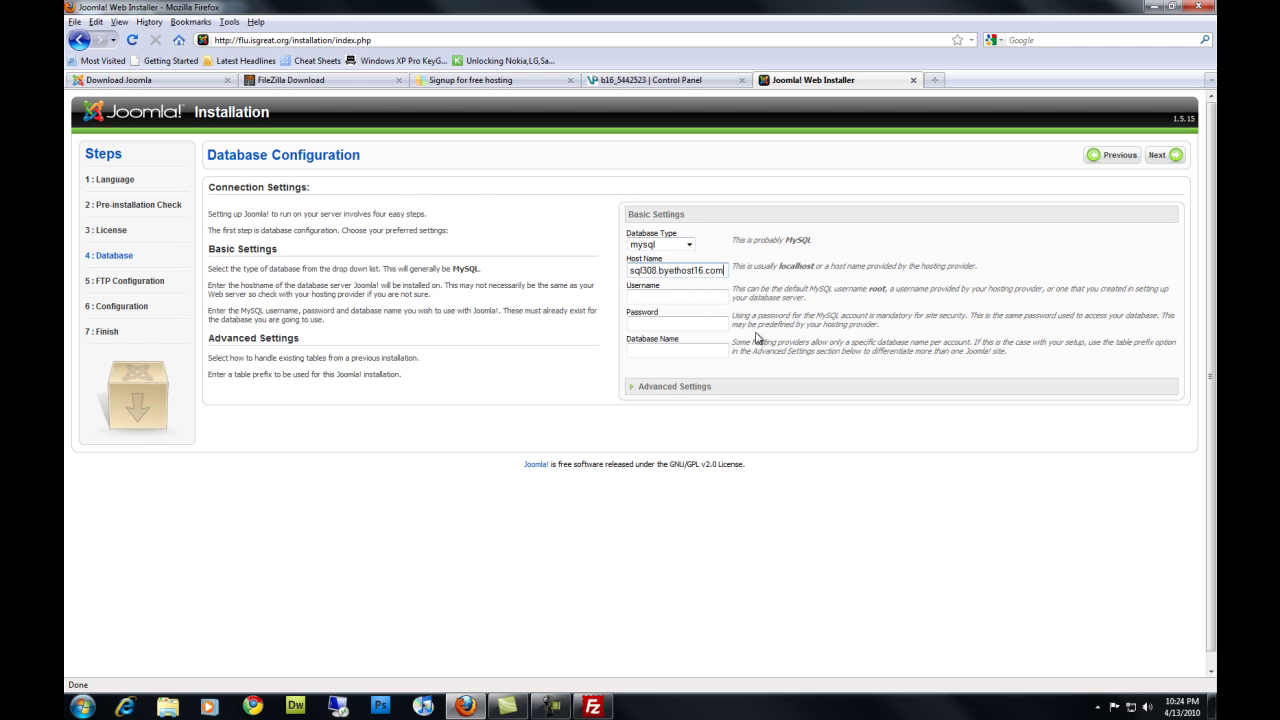
Paste the MySQL username from the control panel, then fill in the password and database name joomla
click(655, 80)
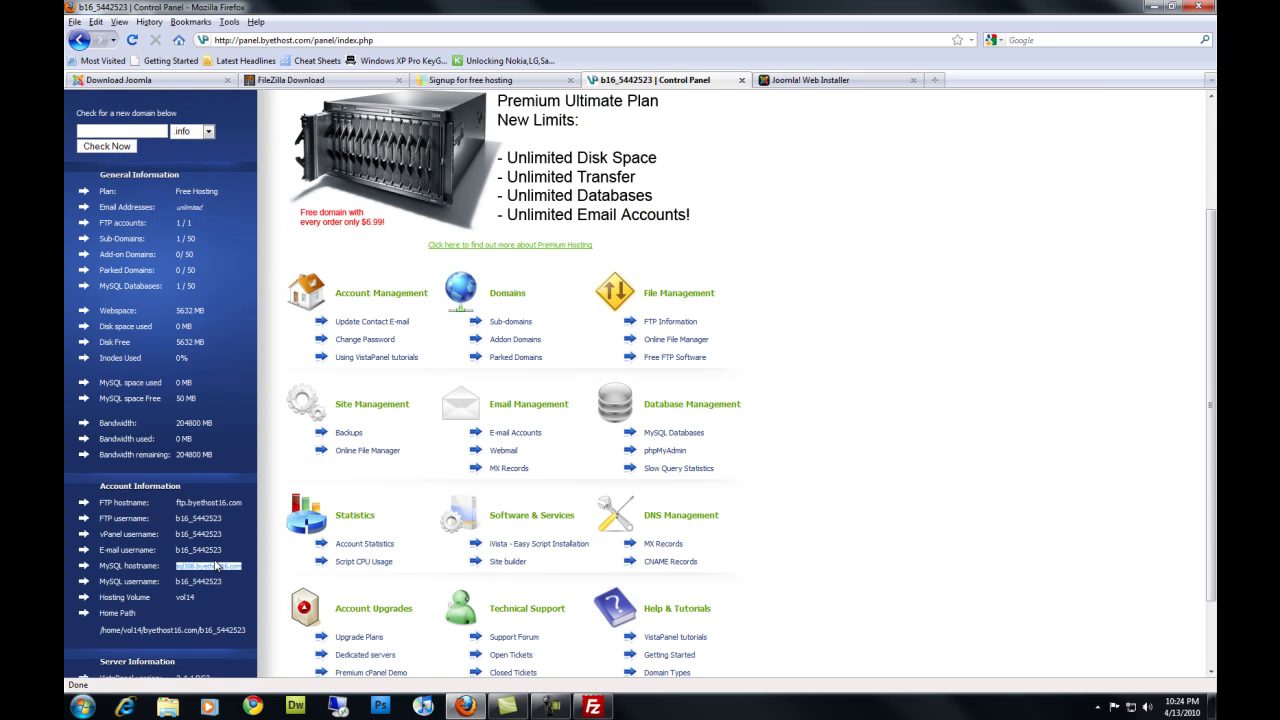
drag(222, 582, 177, 581)
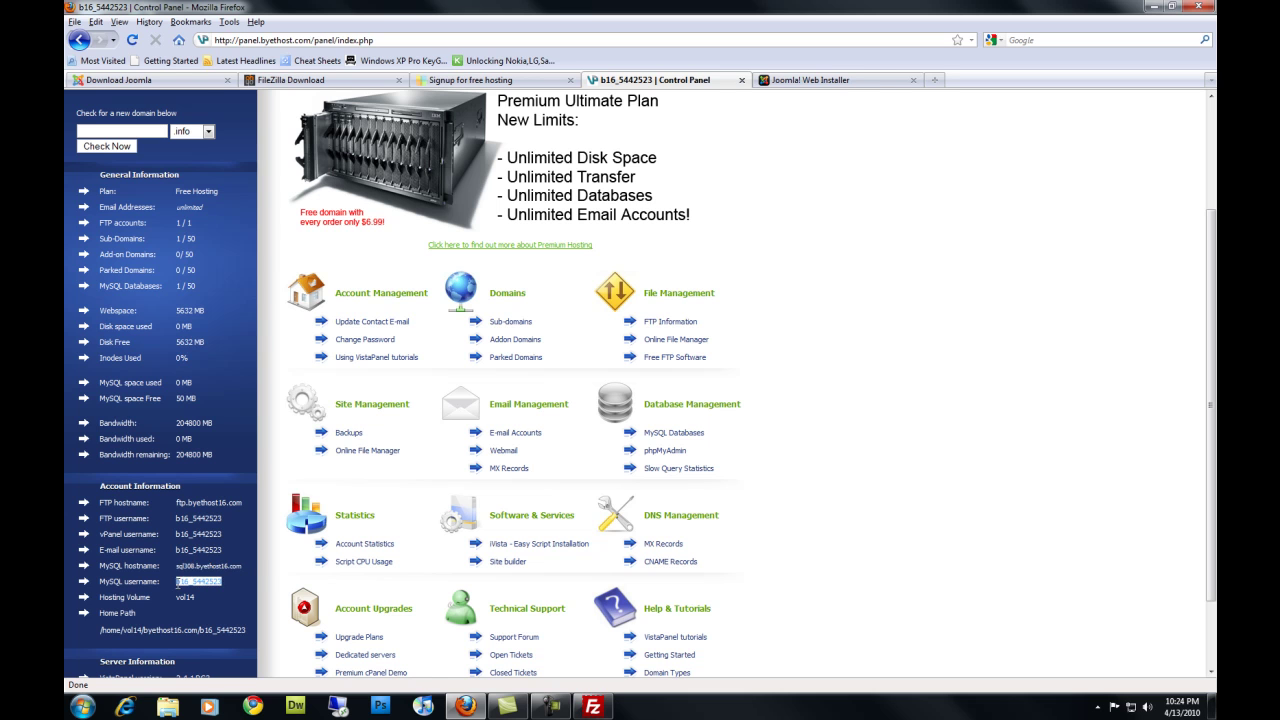
right_click(181, 584)
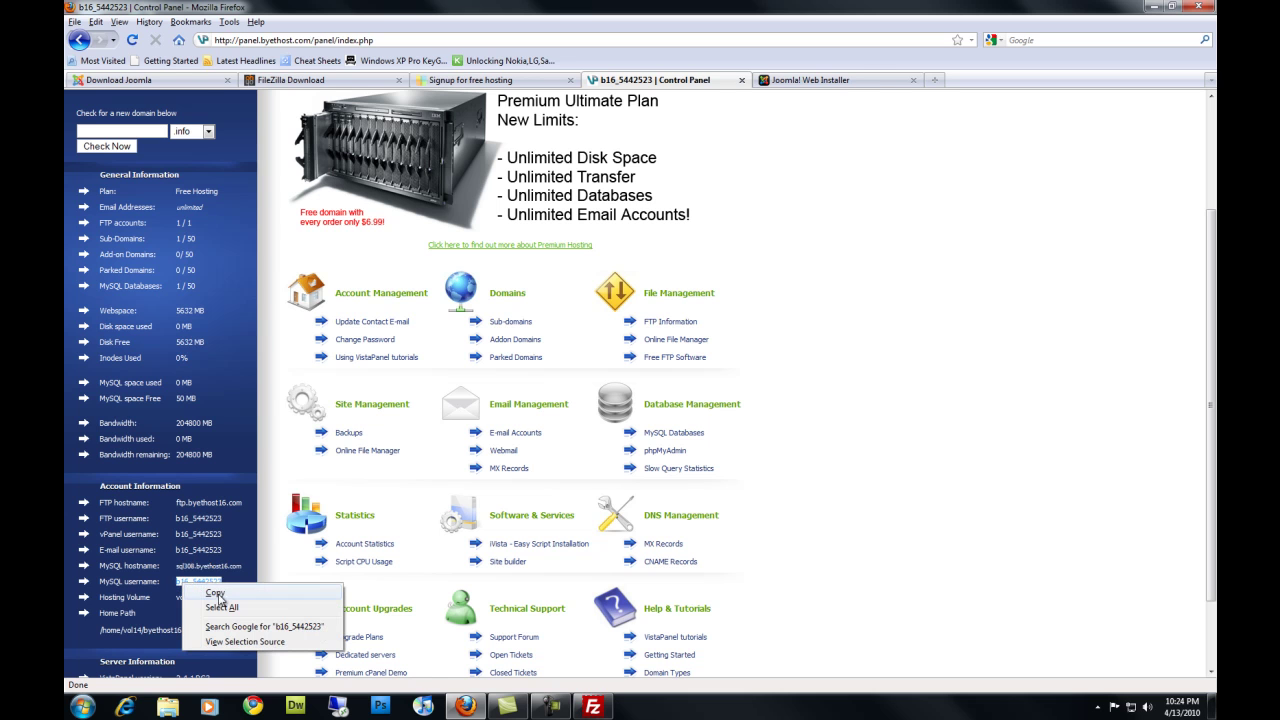
click(217, 594)
click(809, 84)
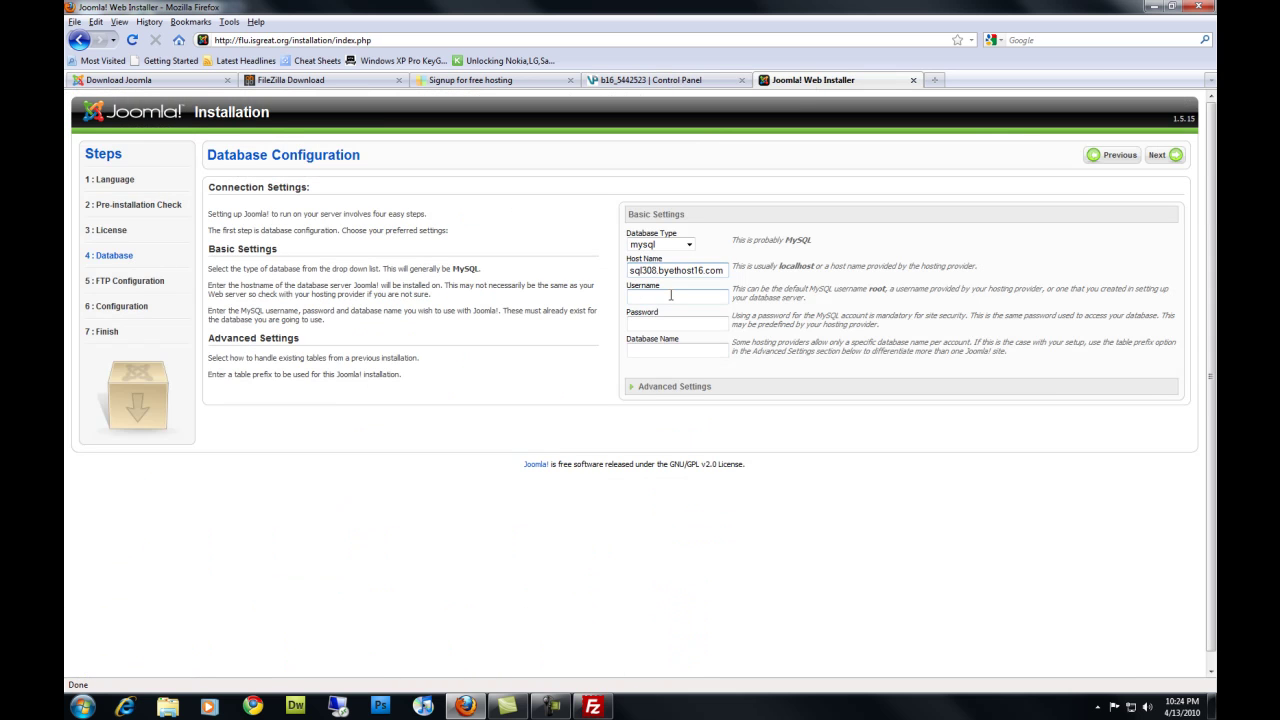
right_click(665, 300)
click(707, 368)
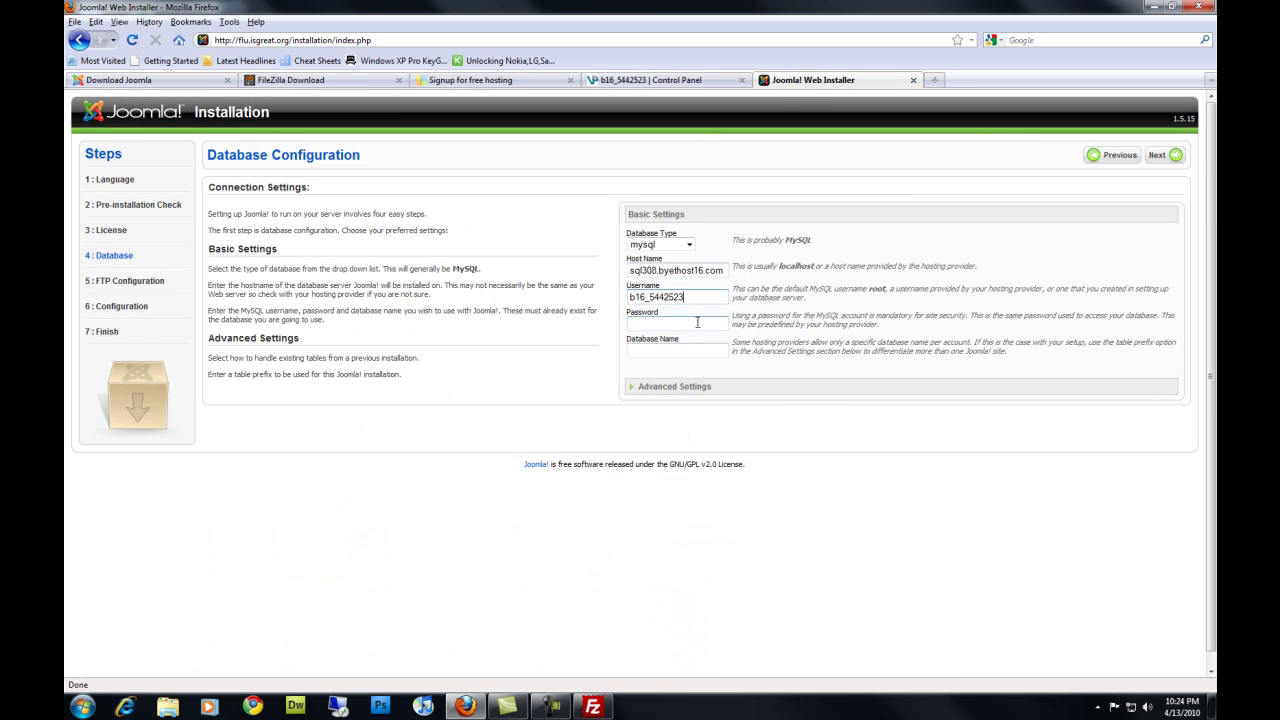
click(697, 322)
click(671, 349)
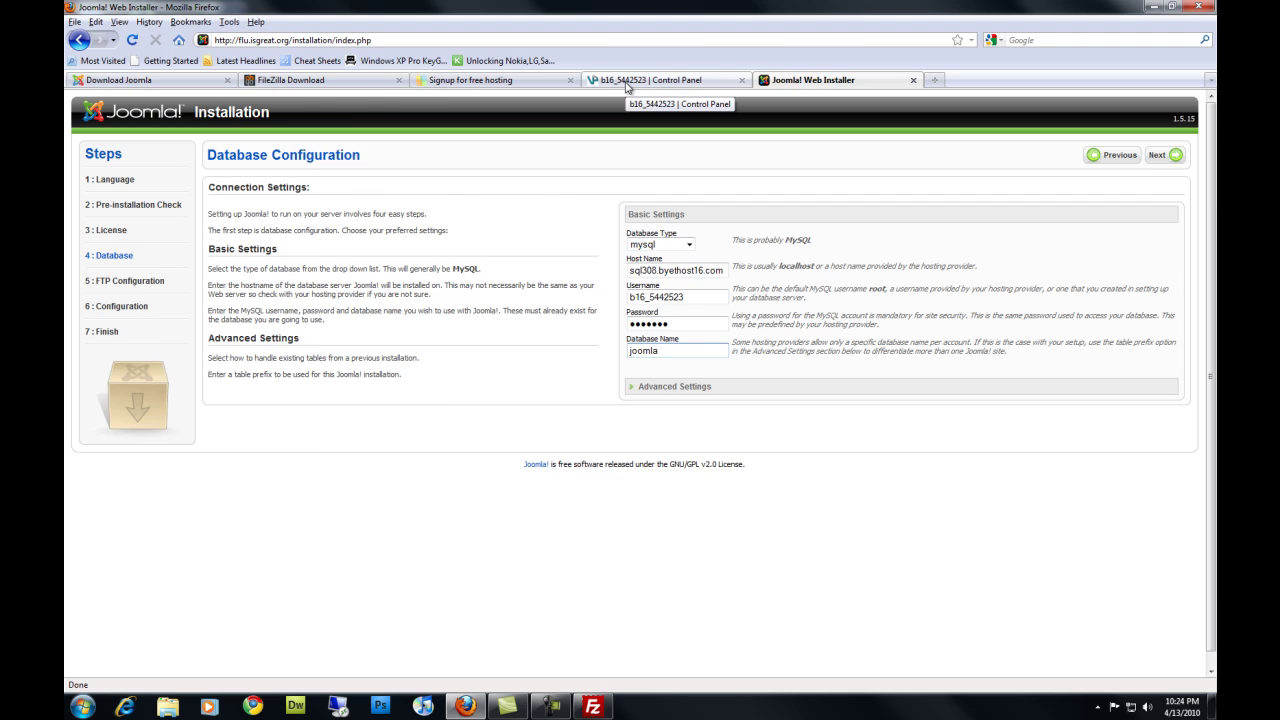
Copy the account's full database name from the control panel's MySQL databases page
click(626, 84)
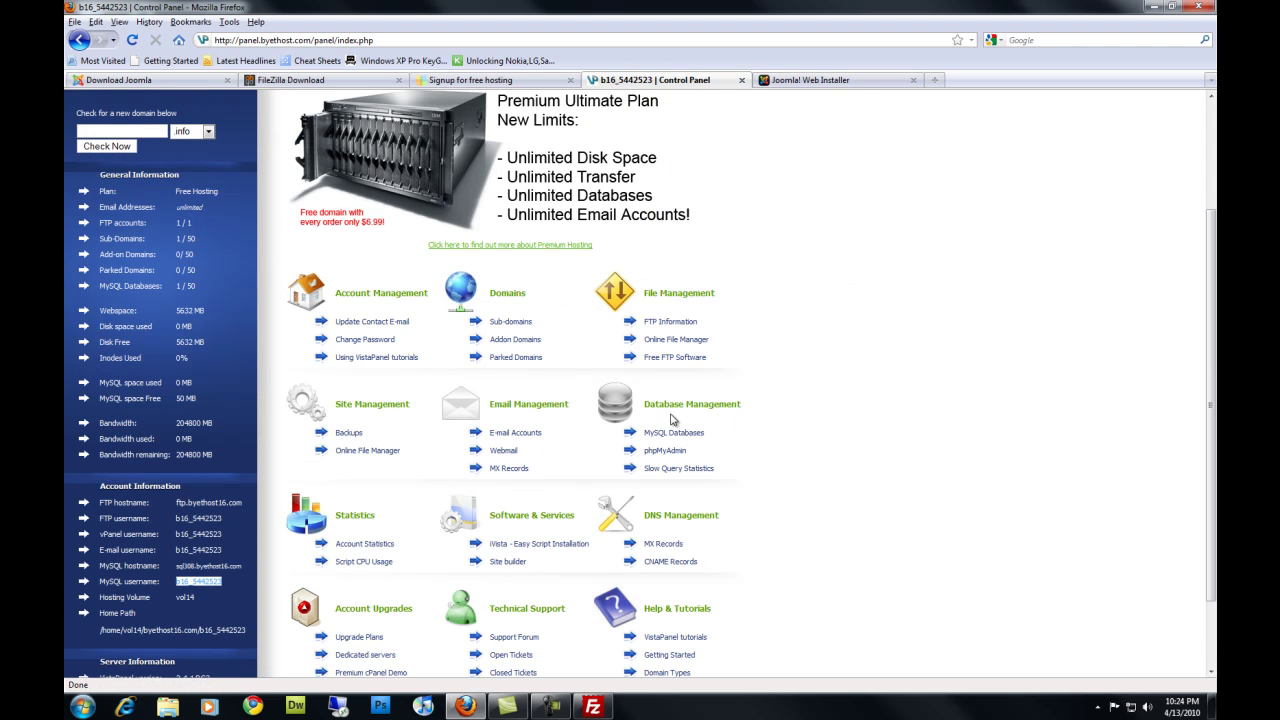
drag(647, 406, 748, 414)
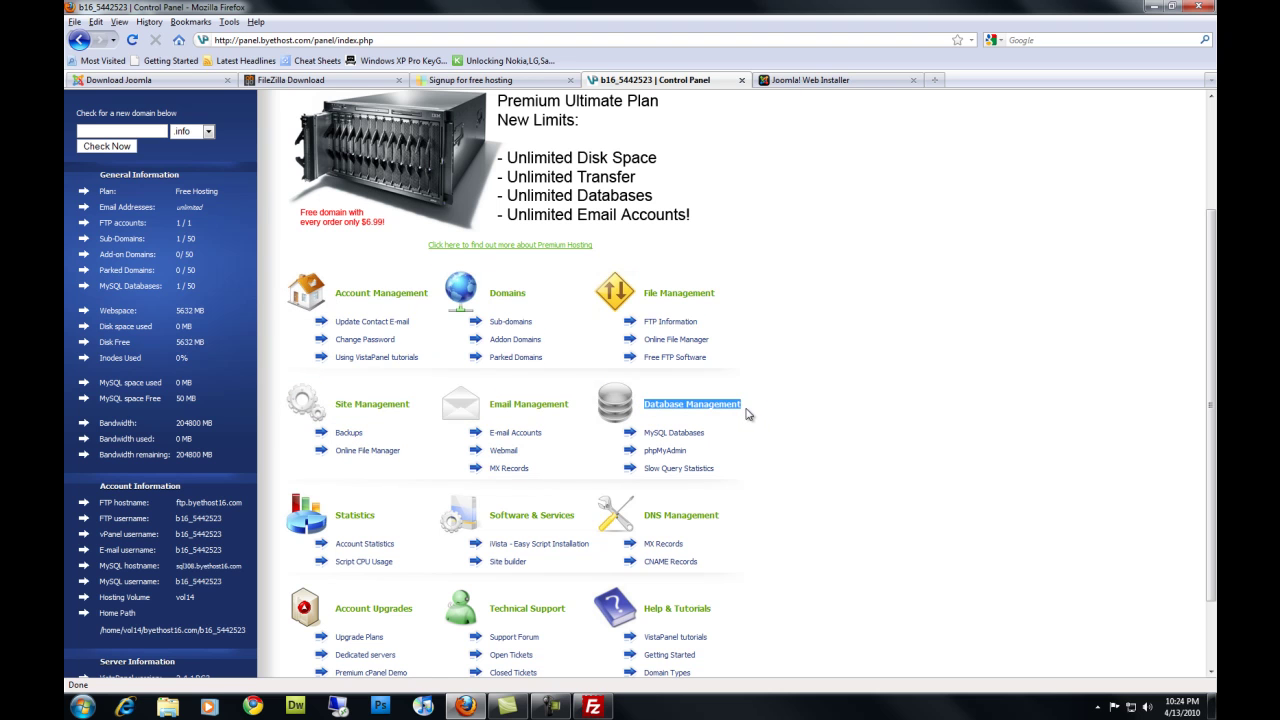
click(696, 437)
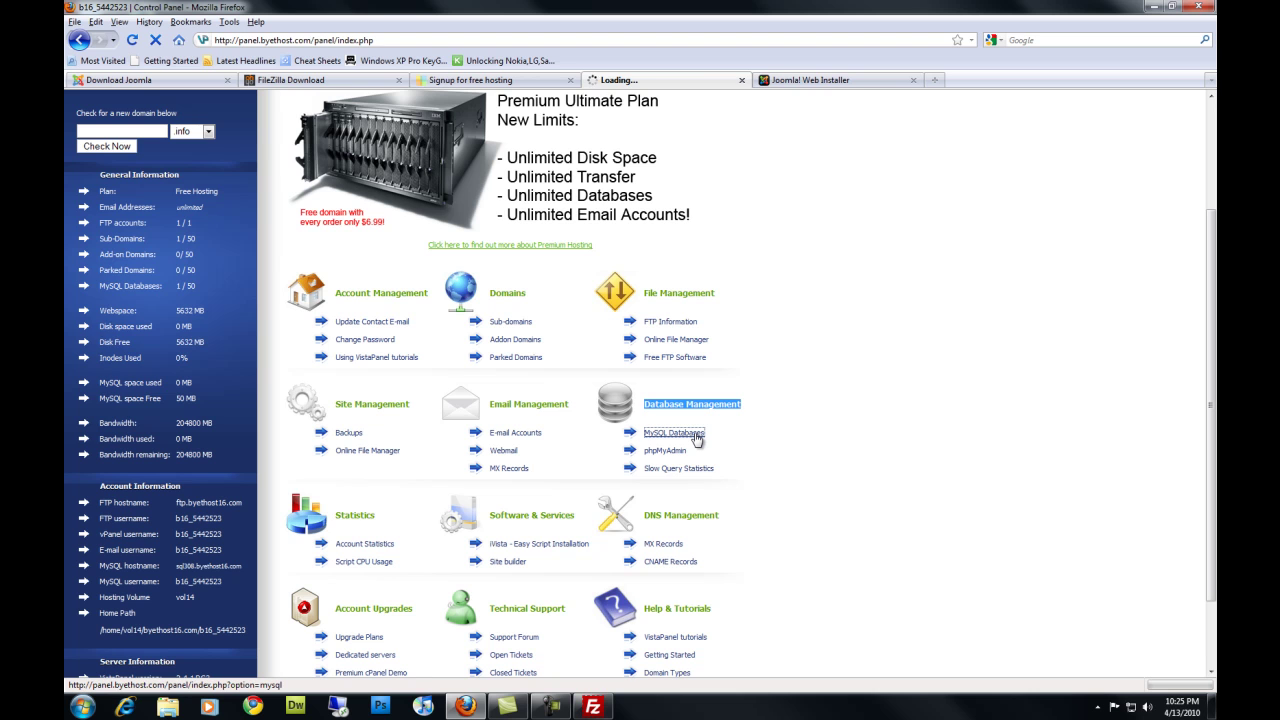
scroll(517, 514, down, 4)
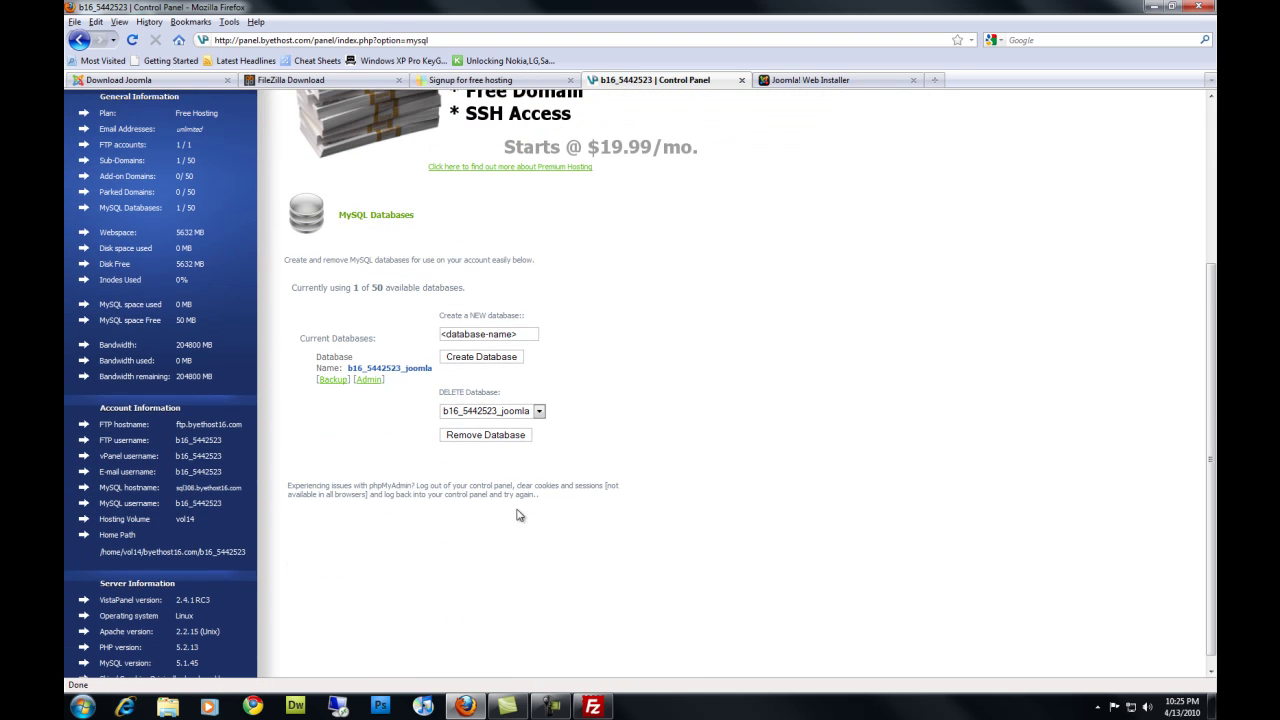
drag(435, 369, 346, 370)
click(437, 369)
drag(434, 369, 356, 372)
right_click(380, 368)
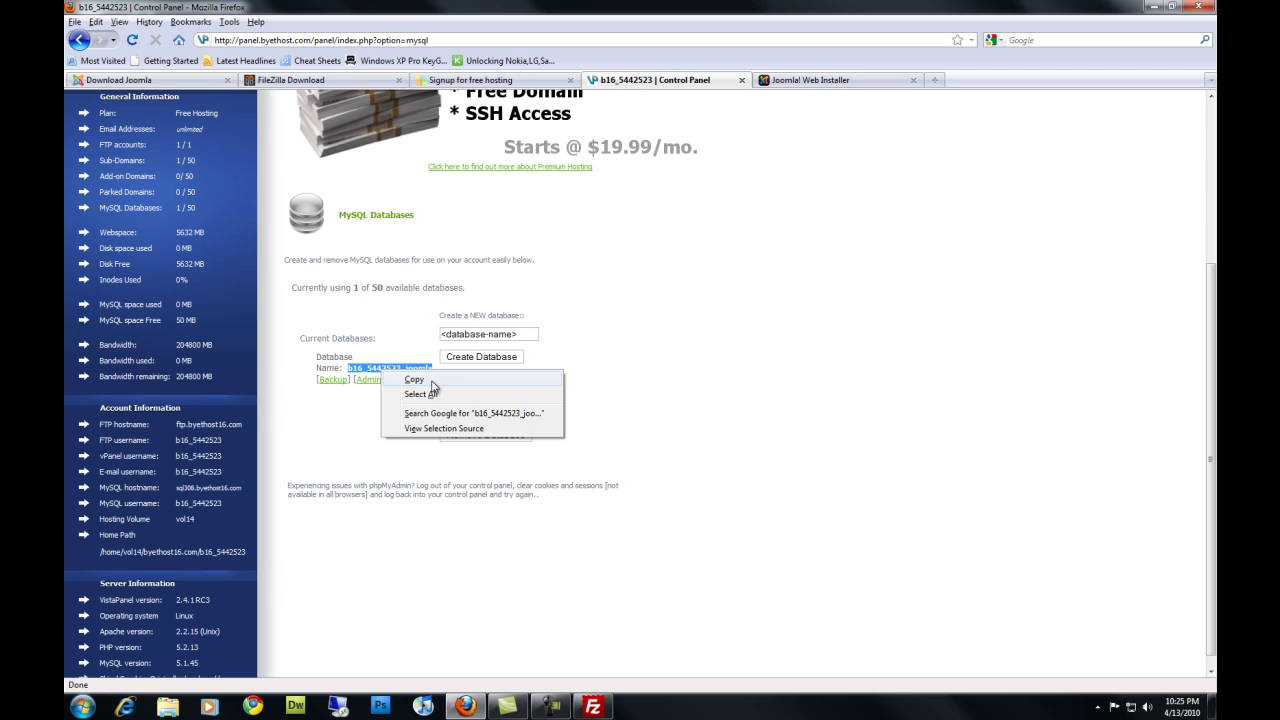
click(430, 381)
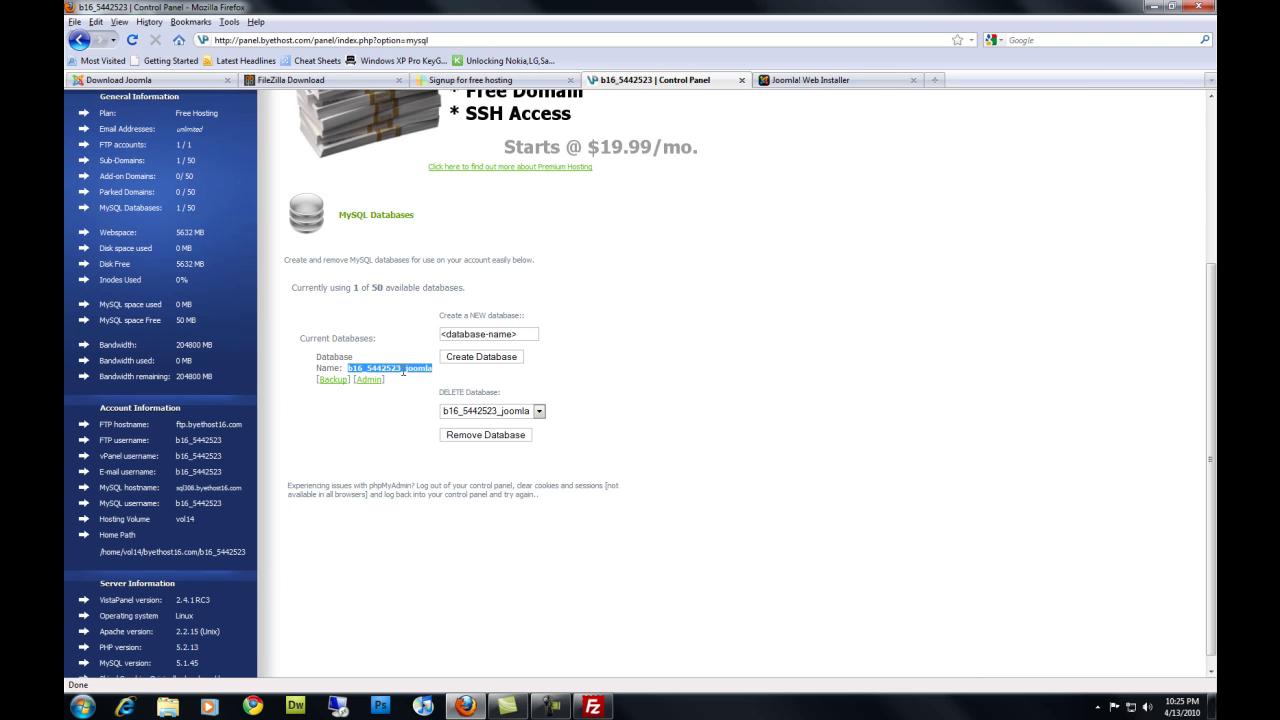
right_click(426, 372)
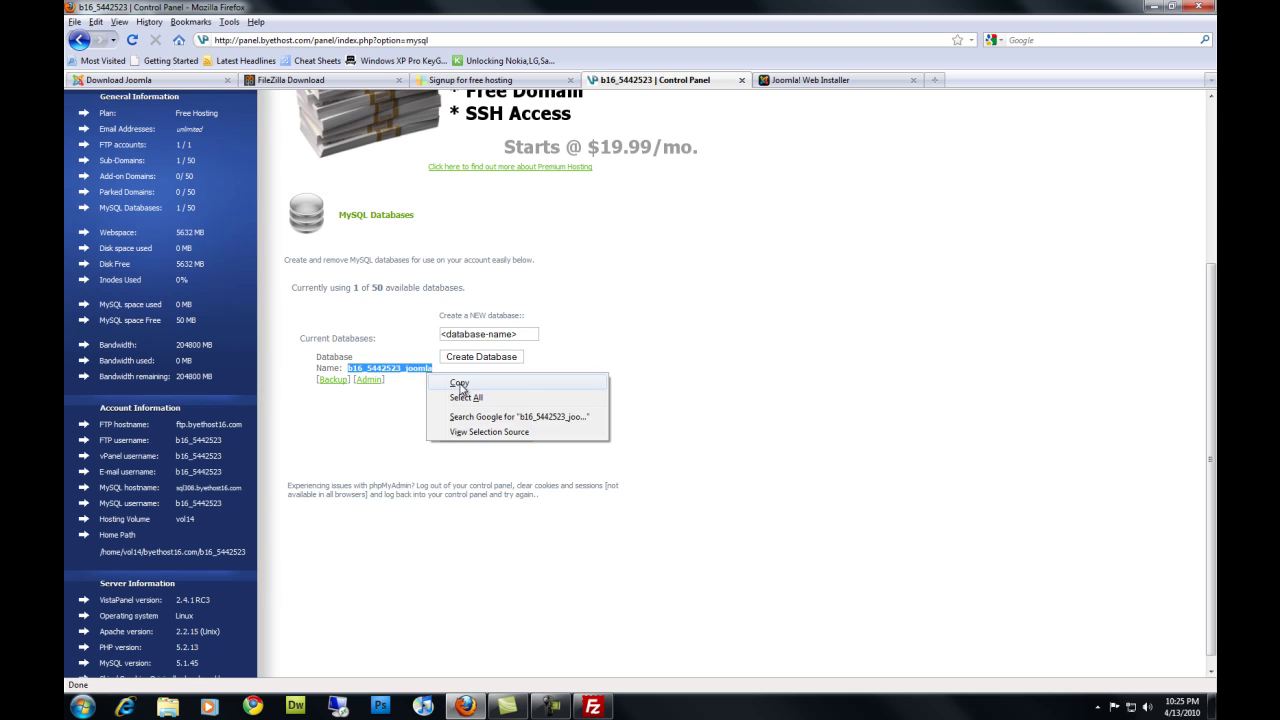
click(460, 383)
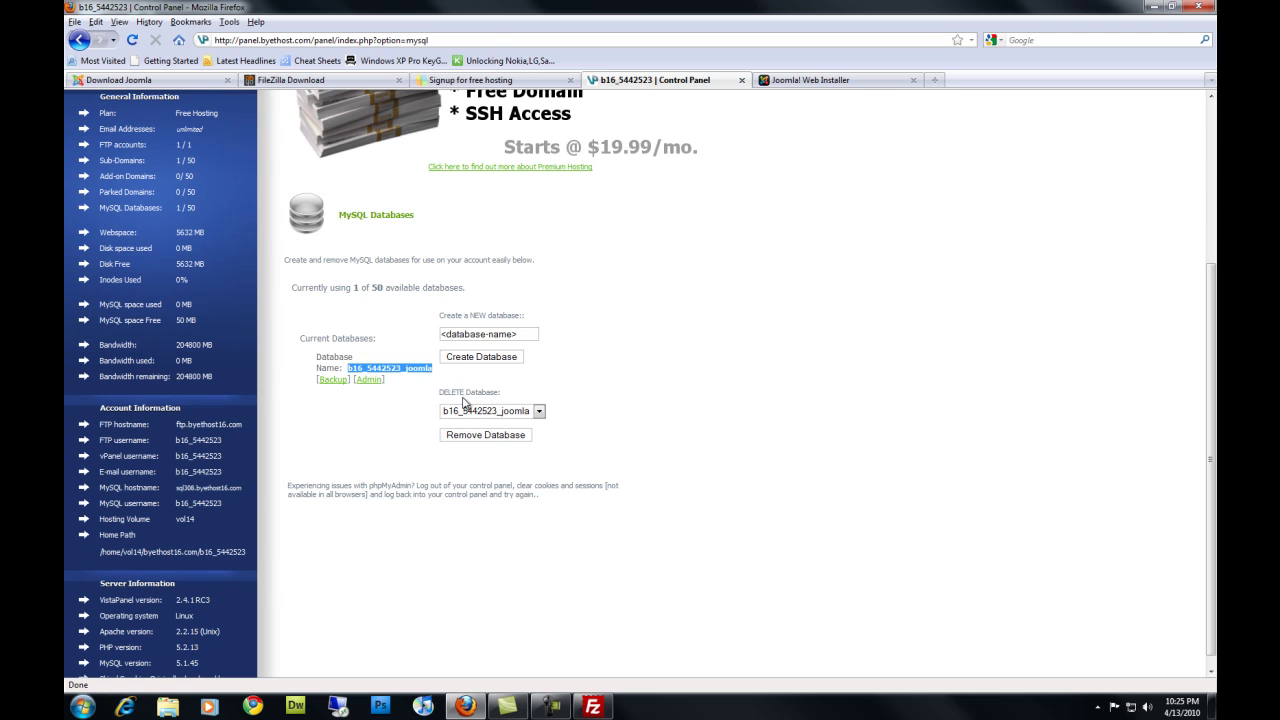
Replace 'joomla' in Database Name with the full database name and continue to FTP setup
click(815, 80)
drag(676, 351, 630, 351)
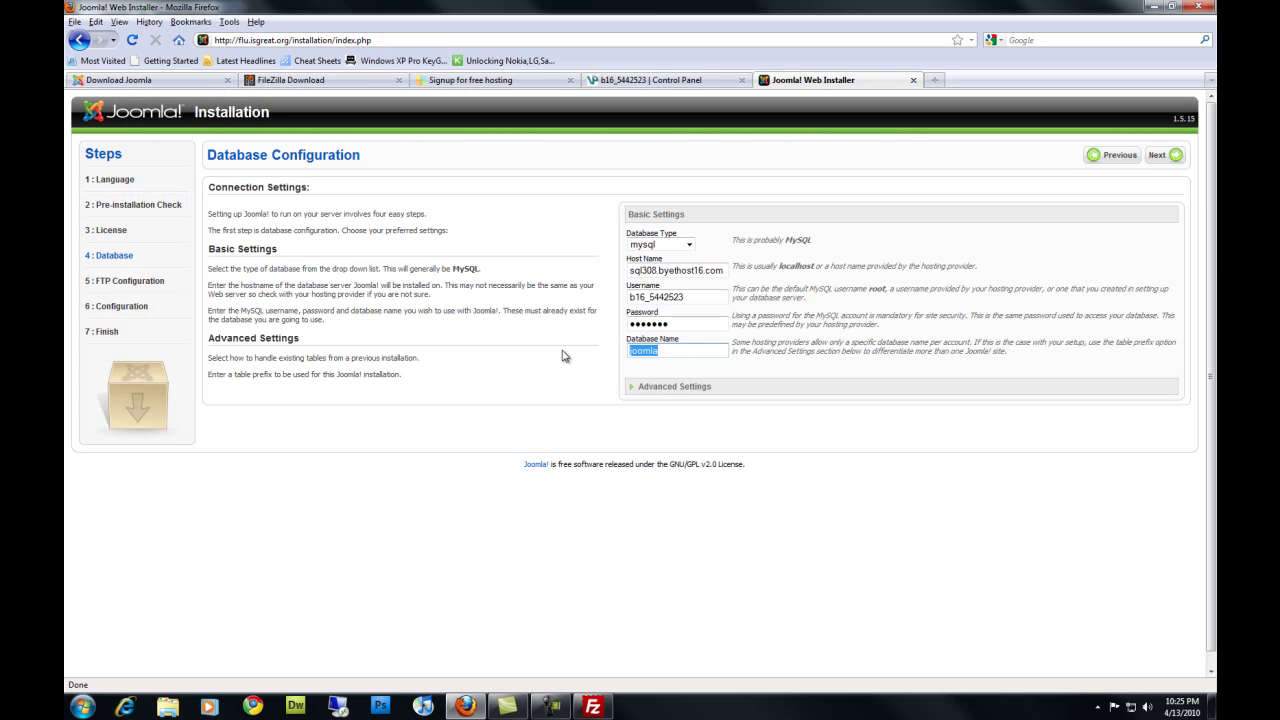
key(ctrl+v)
click(1166, 157)
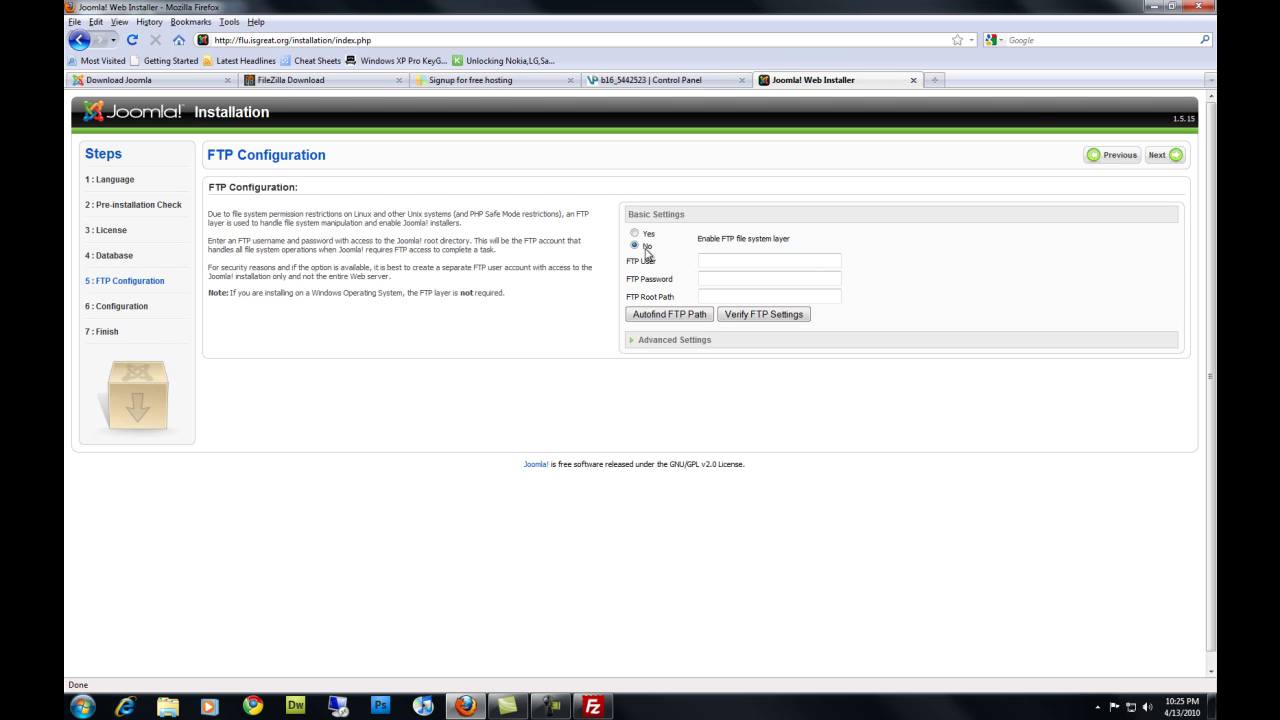
Copy the hosting FTP username from the control panel into FTP User
click(721, 262)
right_click(715, 261)
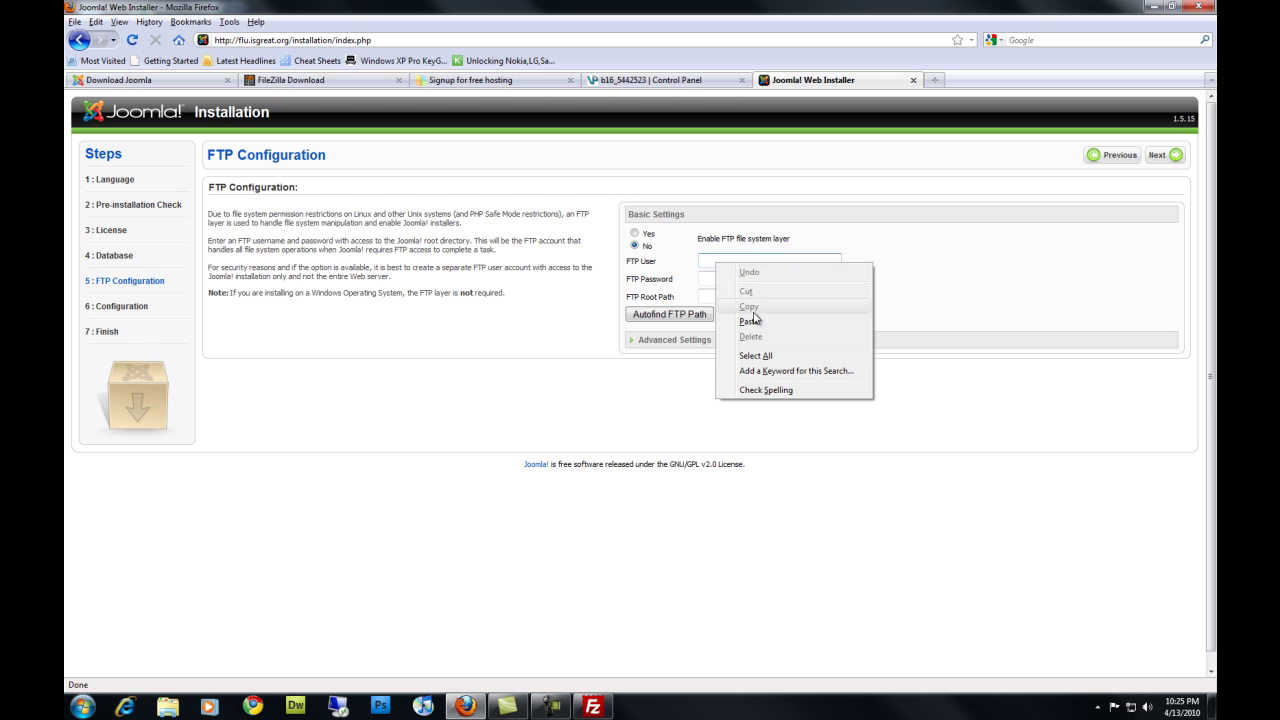
click(916, 276)
click(698, 84)
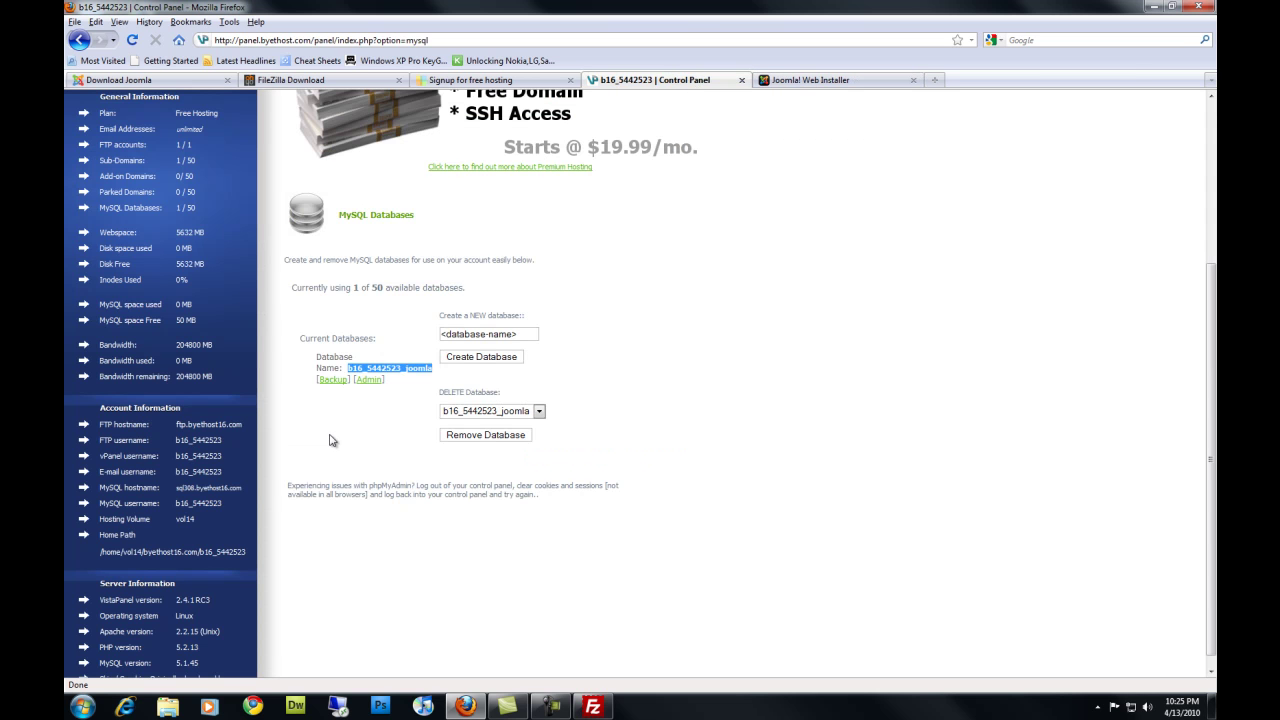
drag(221, 440, 178, 444)
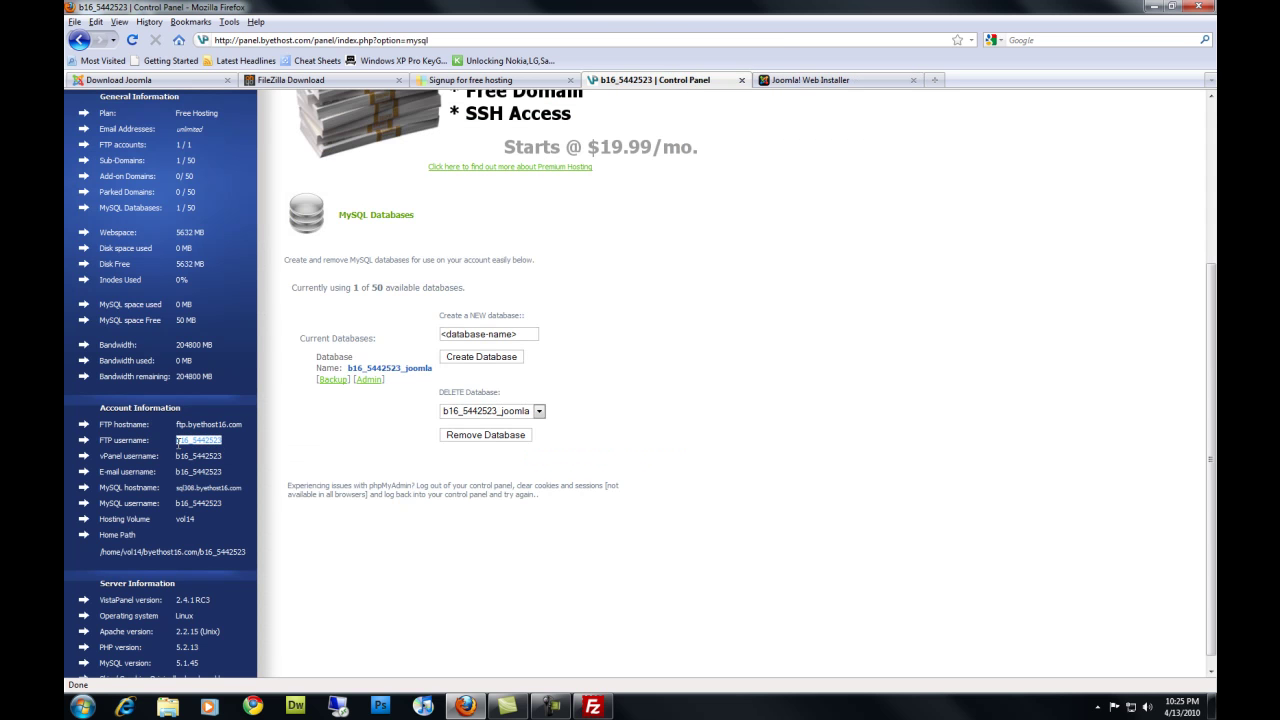
right_click(178, 446)
click(216, 452)
click(812, 80)
click(745, 262)
right_click(745, 266)
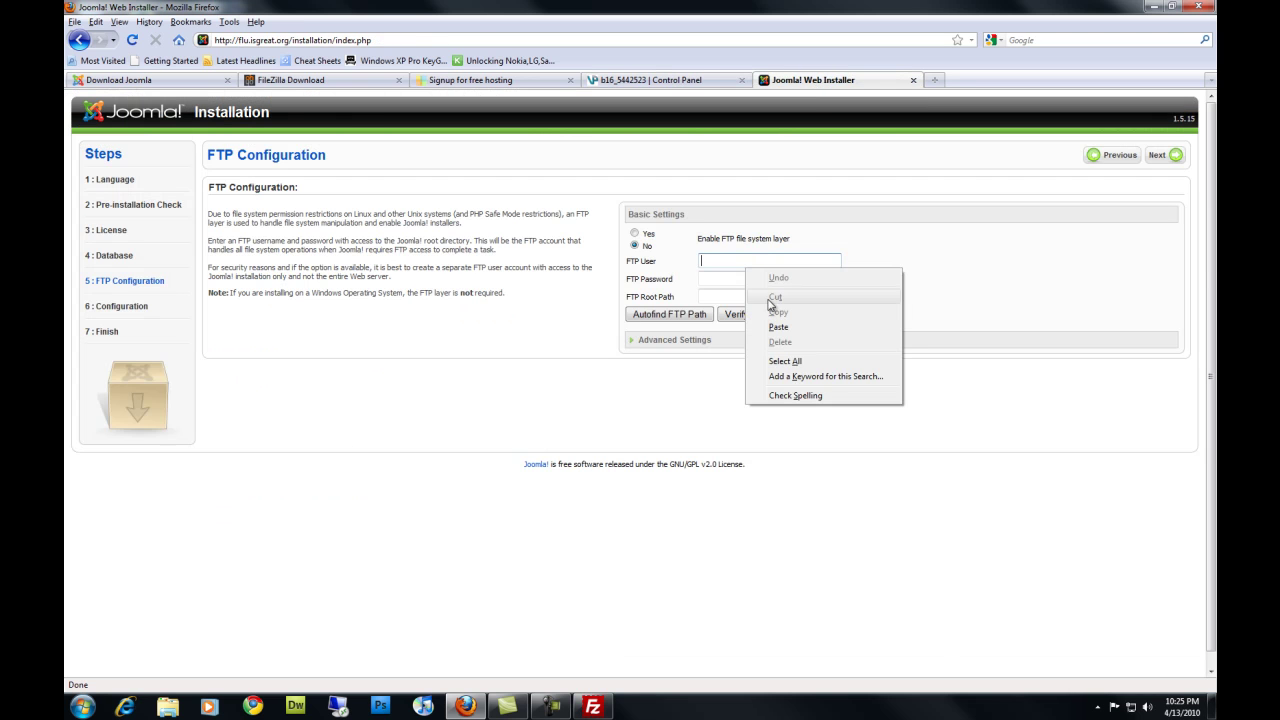
click(789, 329)
Enter the FTP password, try verifying the FTP settings, and expand Advanced Settings after the connection failure
click(762, 283)
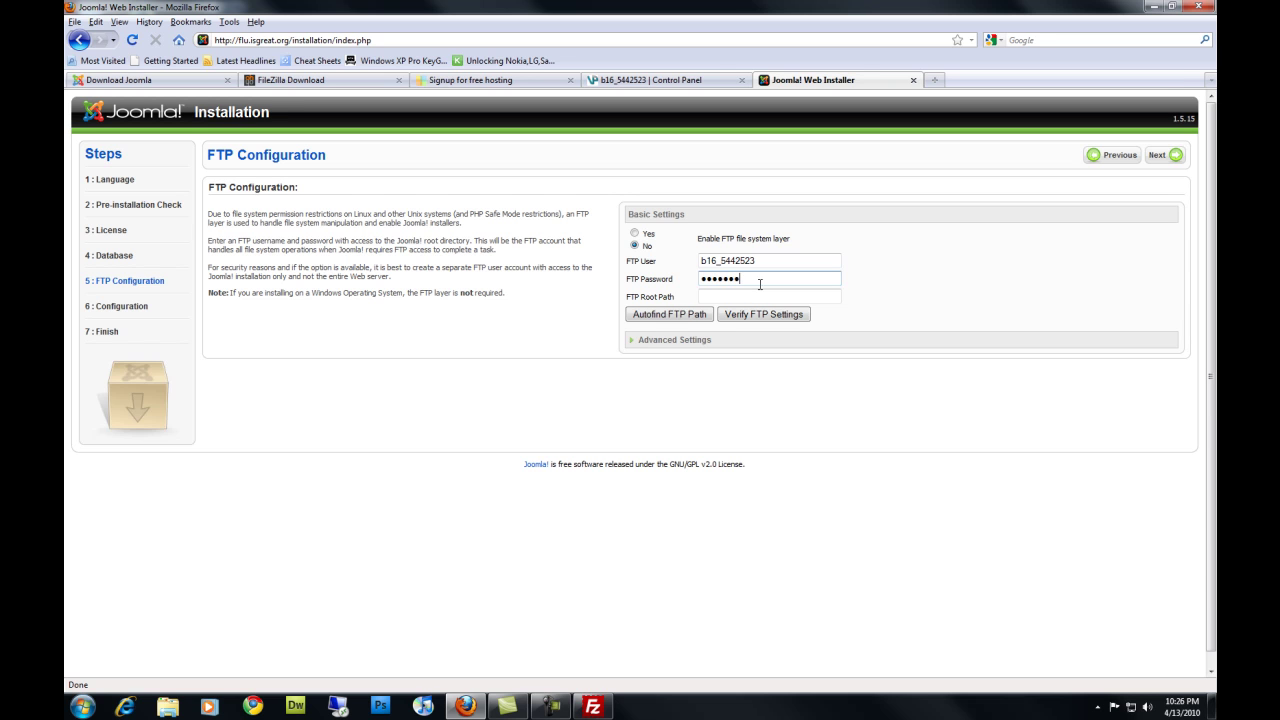
click(734, 299)
click(635, 234)
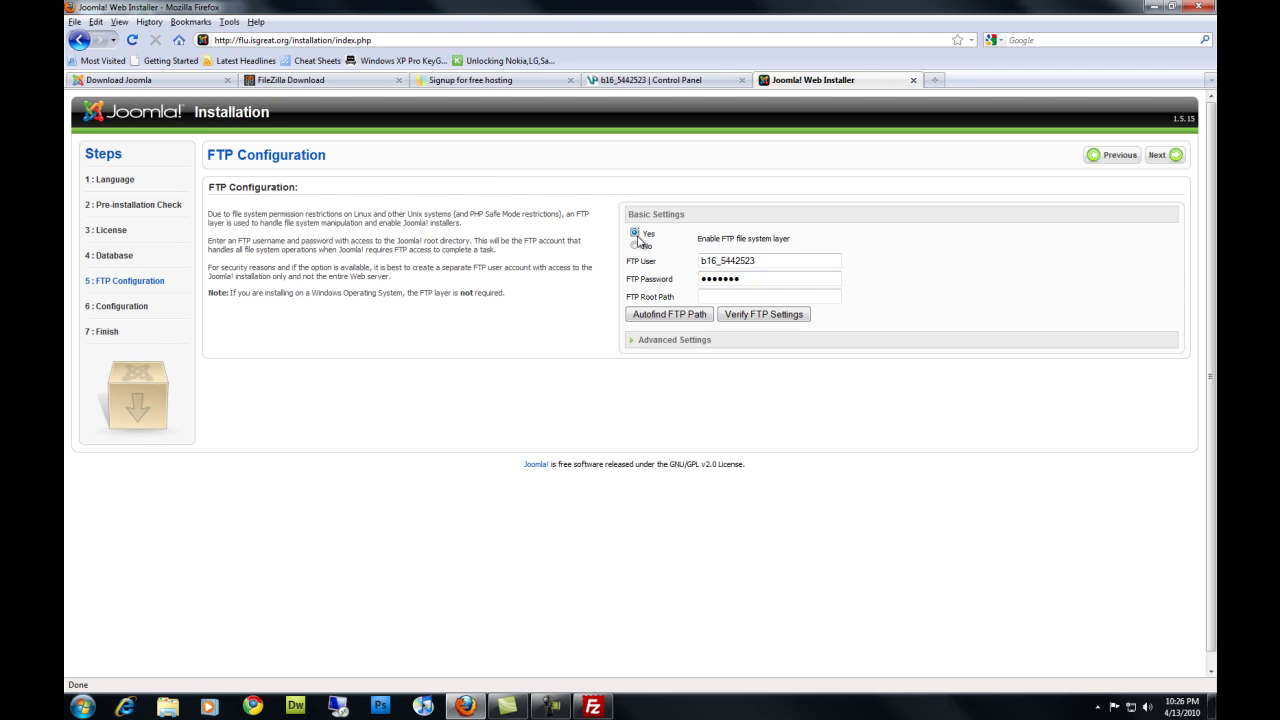
click(692, 320)
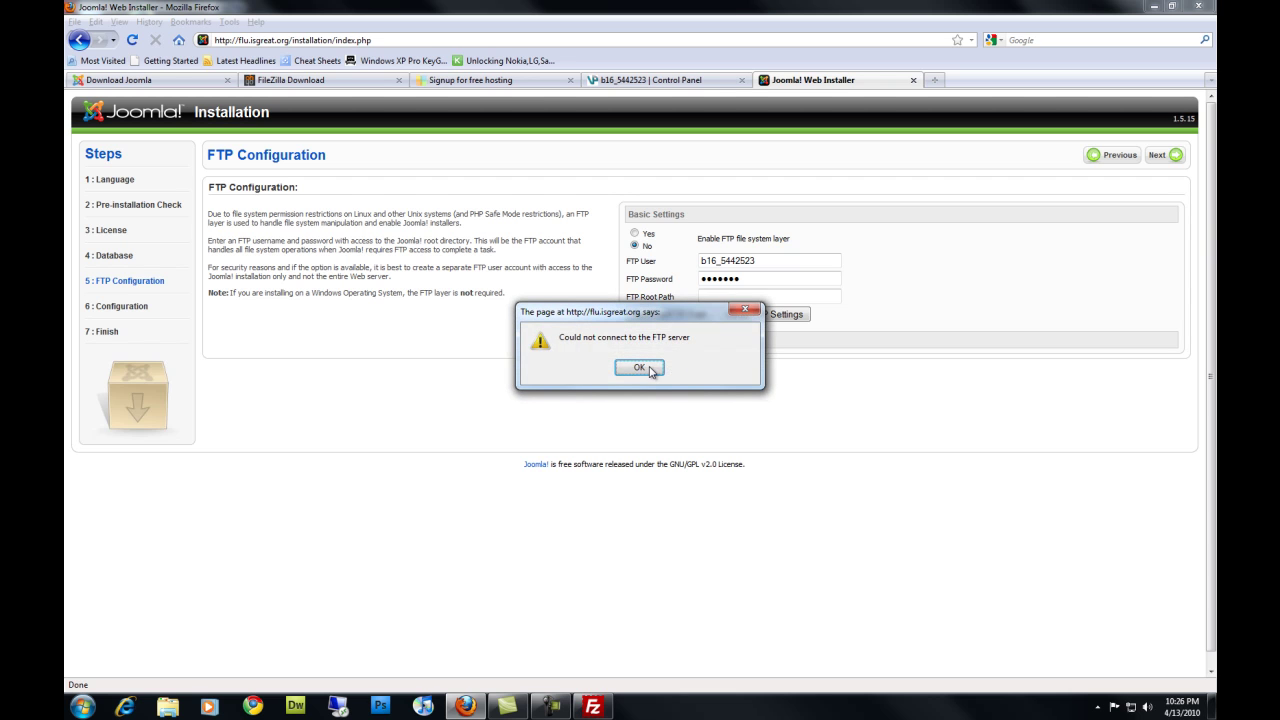
click(645, 368)
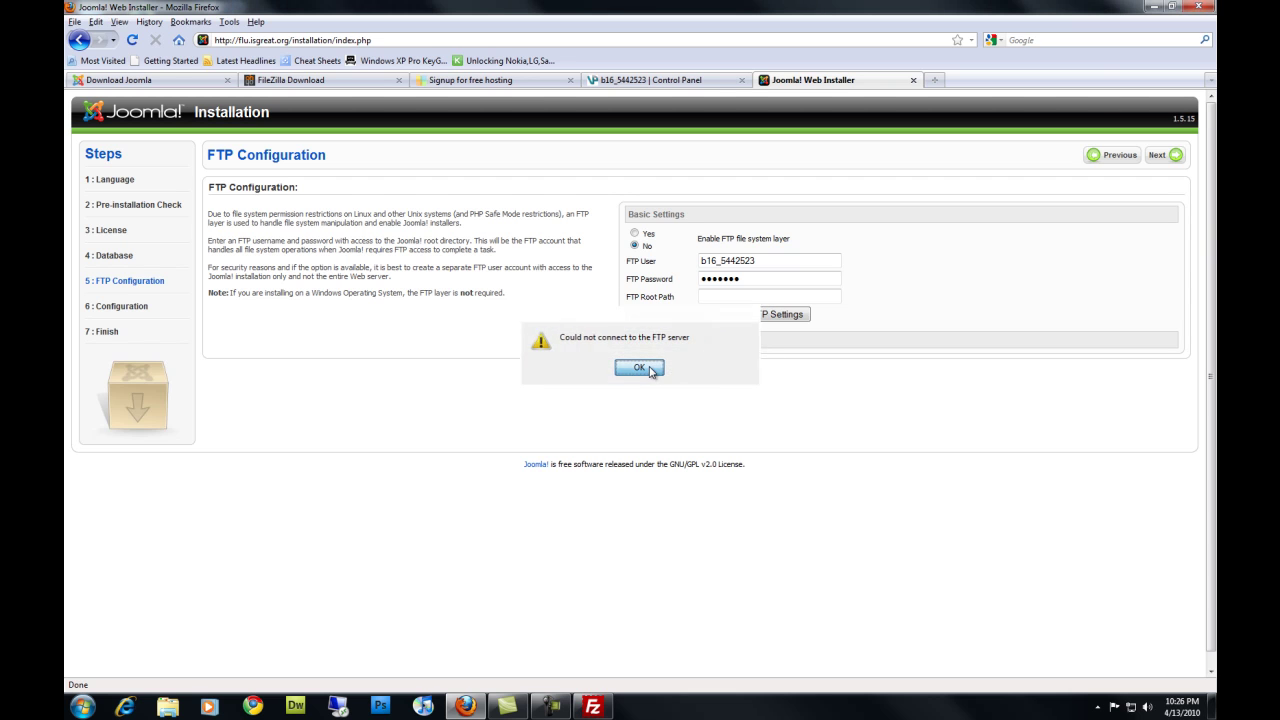
click(764, 316)
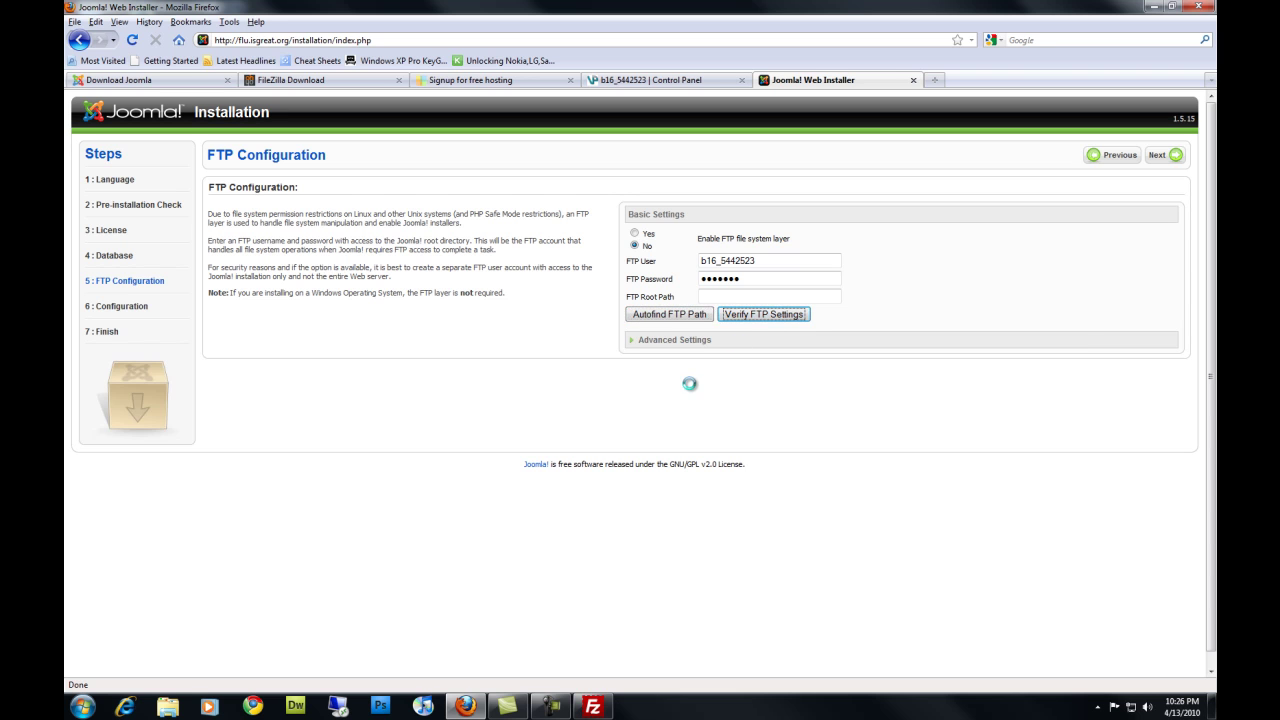
click(648, 370)
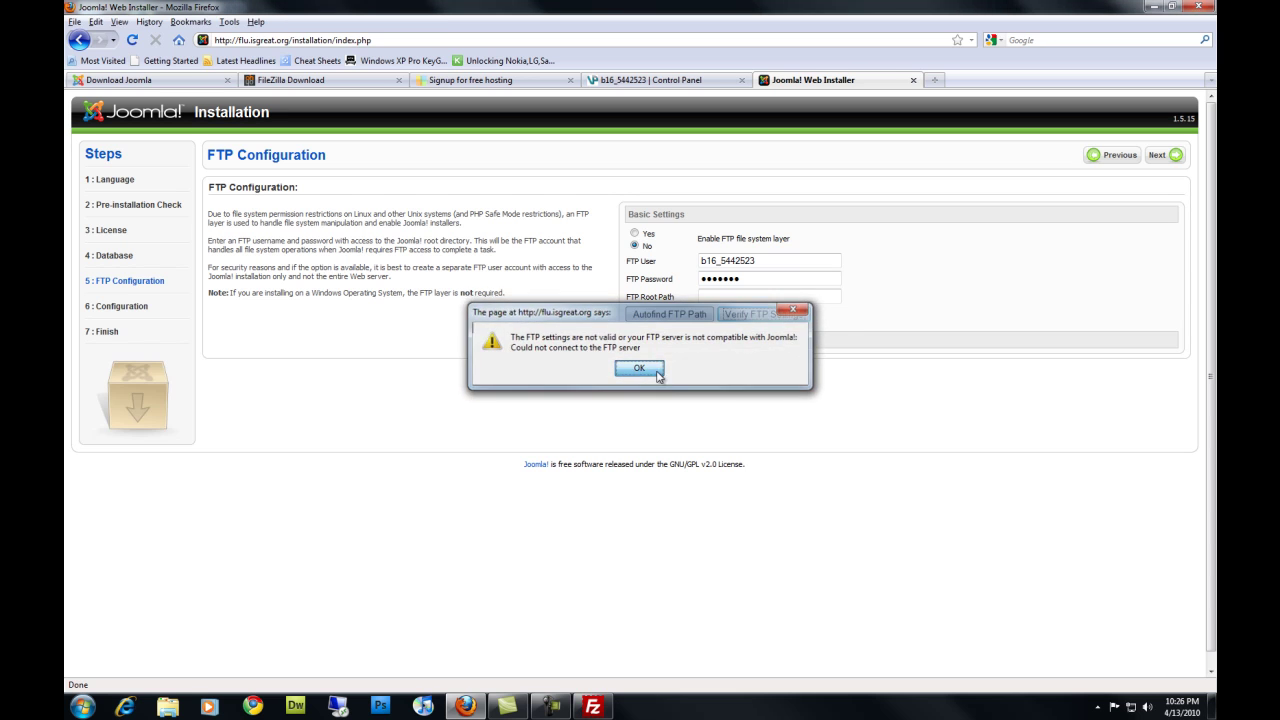
click(680, 345)
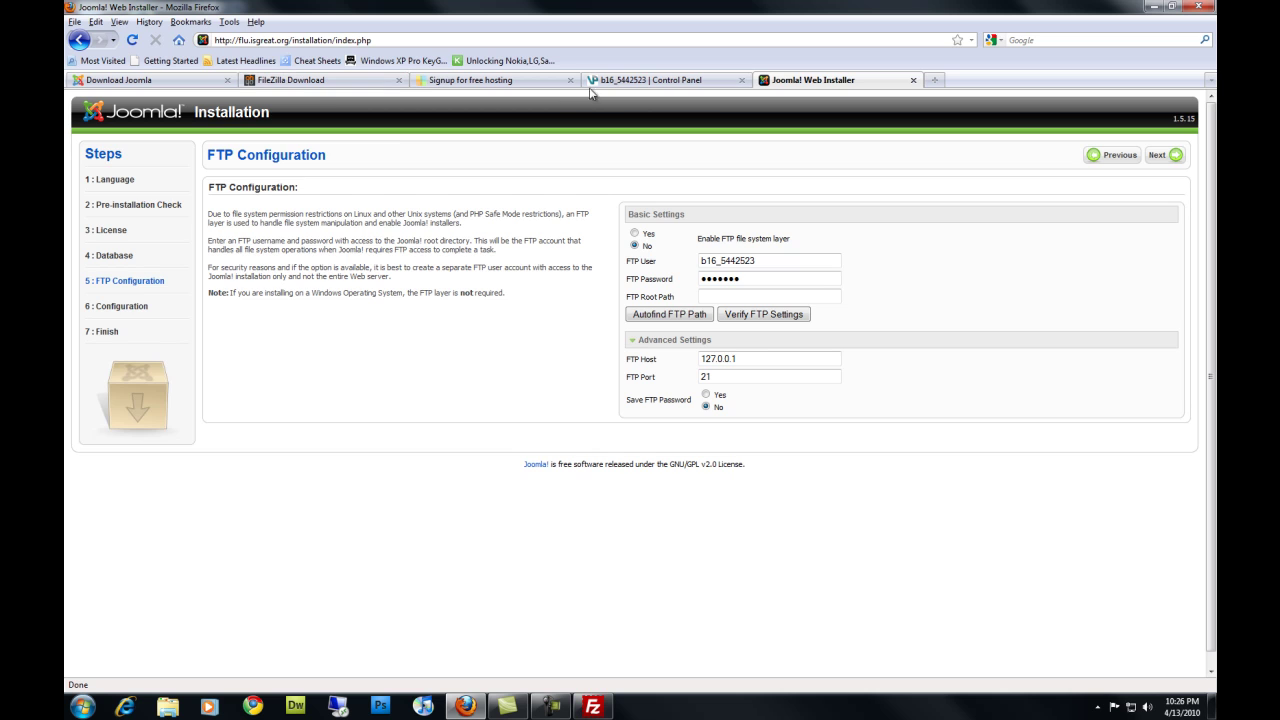
click(638, 82)
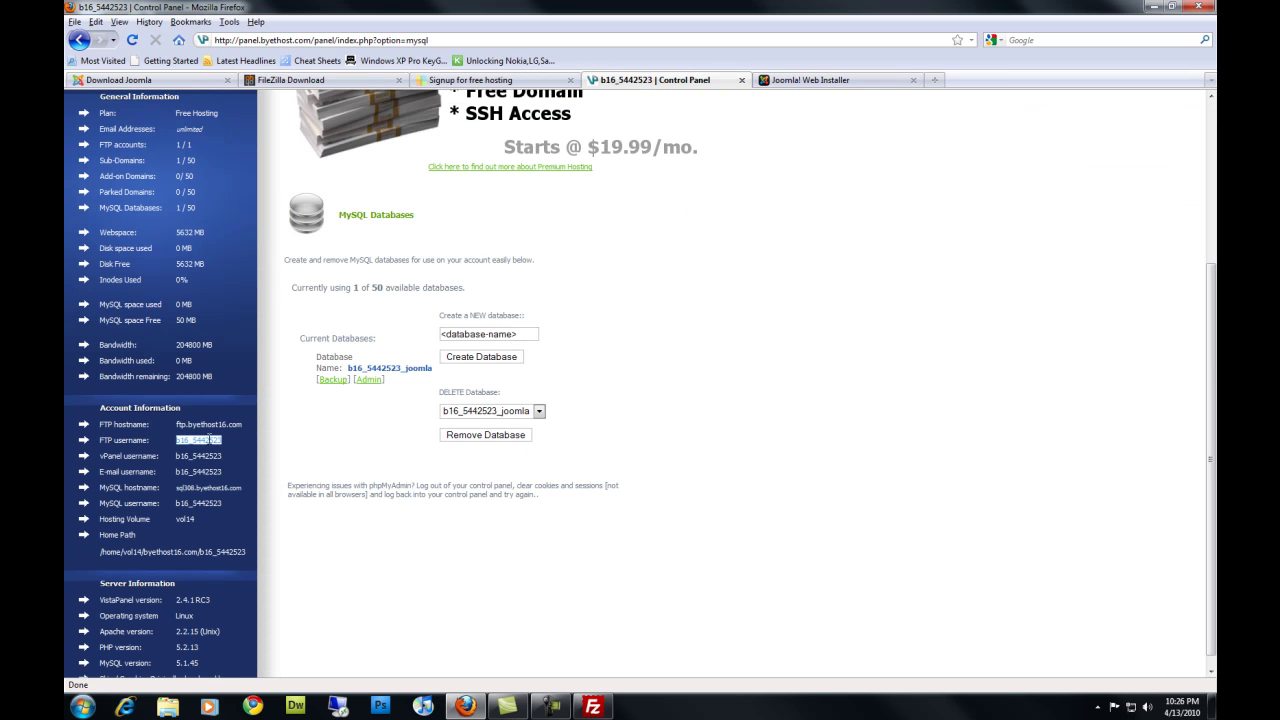
drag(99, 424, 246, 424)
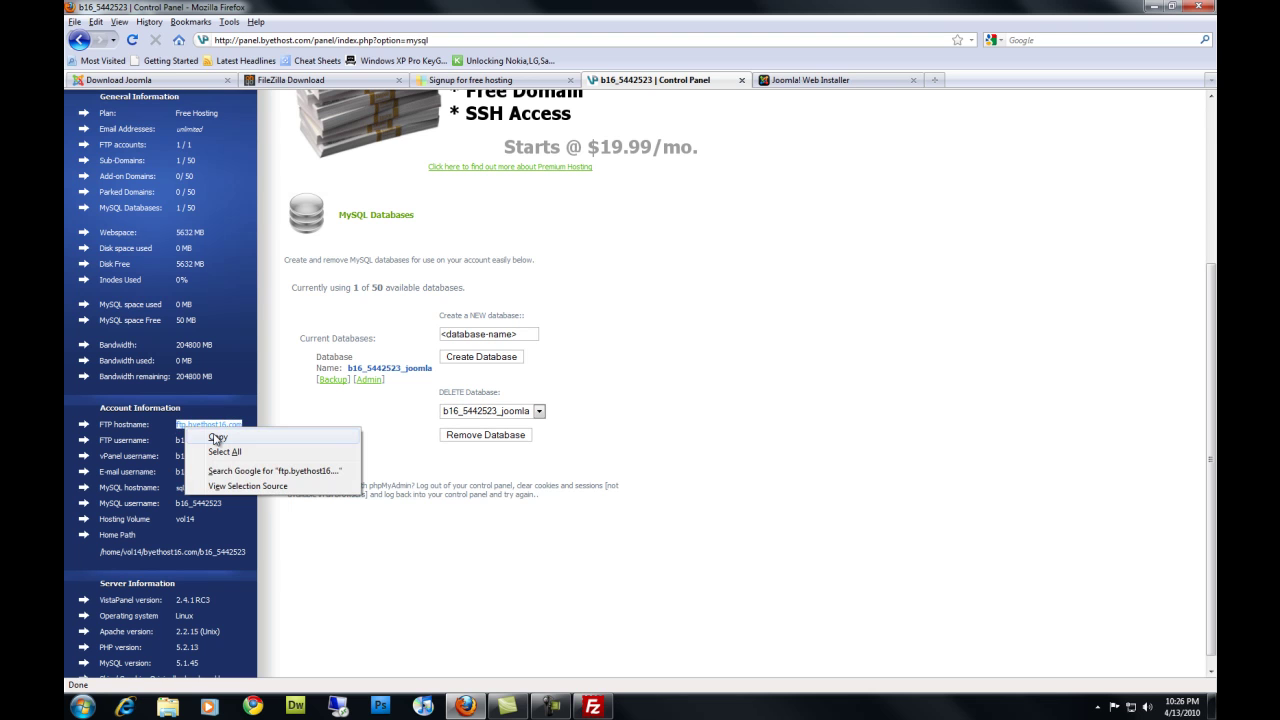
click(217, 438)
Replace FTP Host 127.0.0.1 with ftp.byethost16.com, retry verification, and leave the FTP layer disabled
click(782, 84)
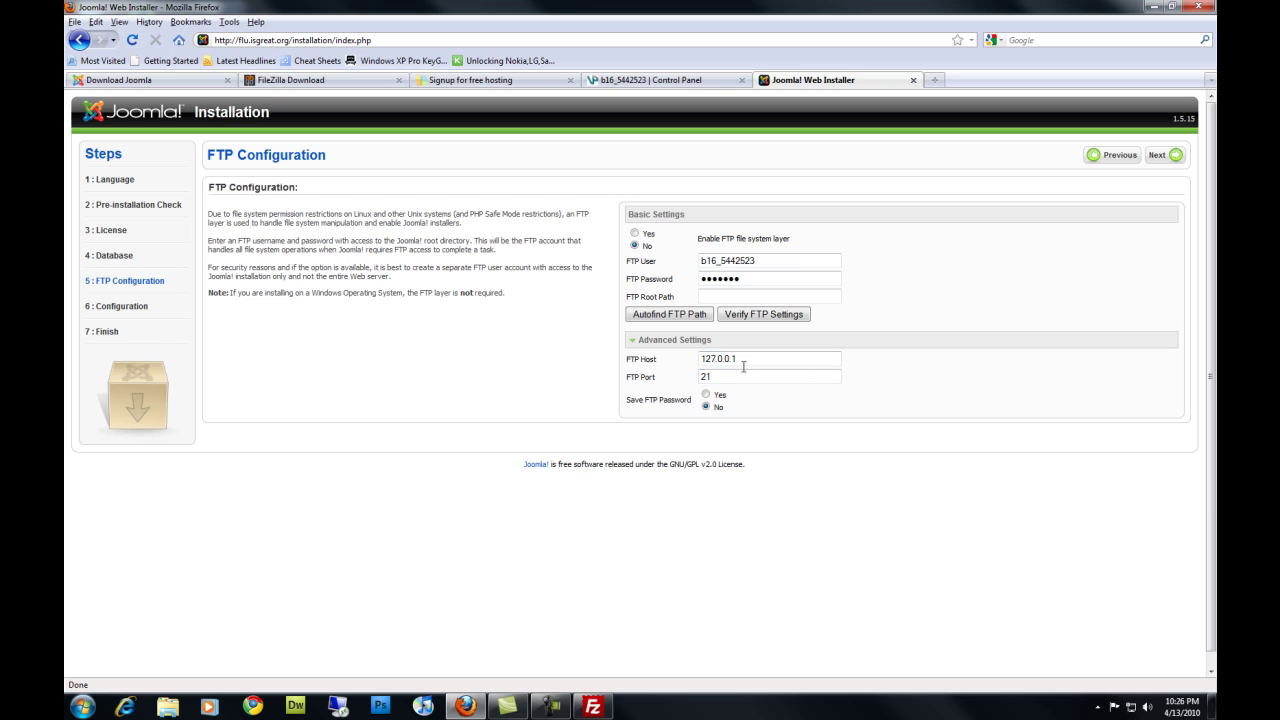
drag(743, 366, 659, 358)
right_click(717, 359)
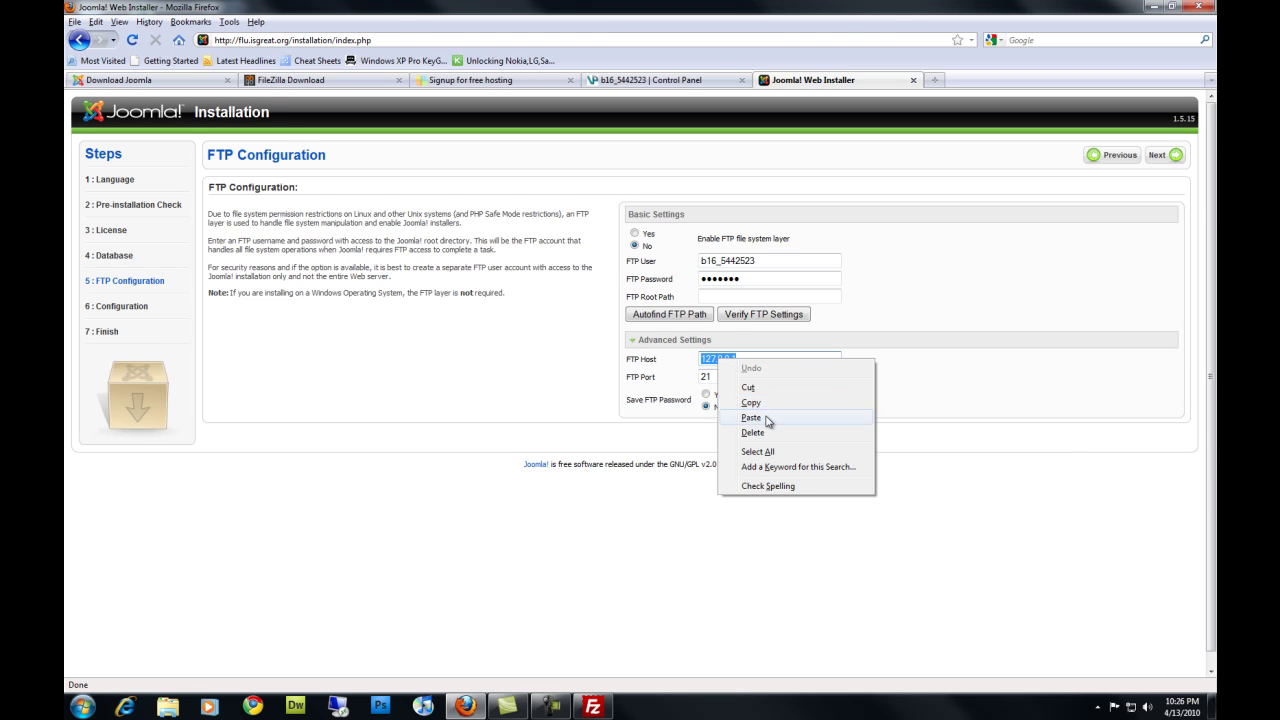
click(768, 419)
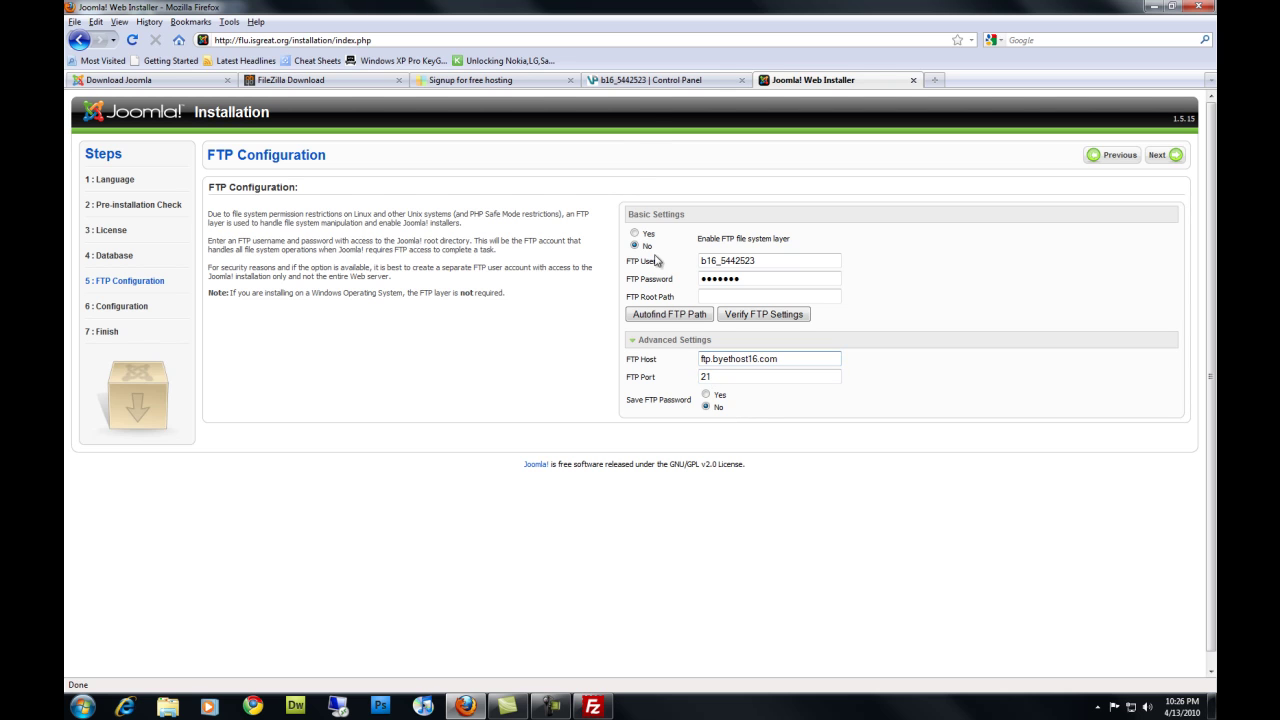
click(755, 318)
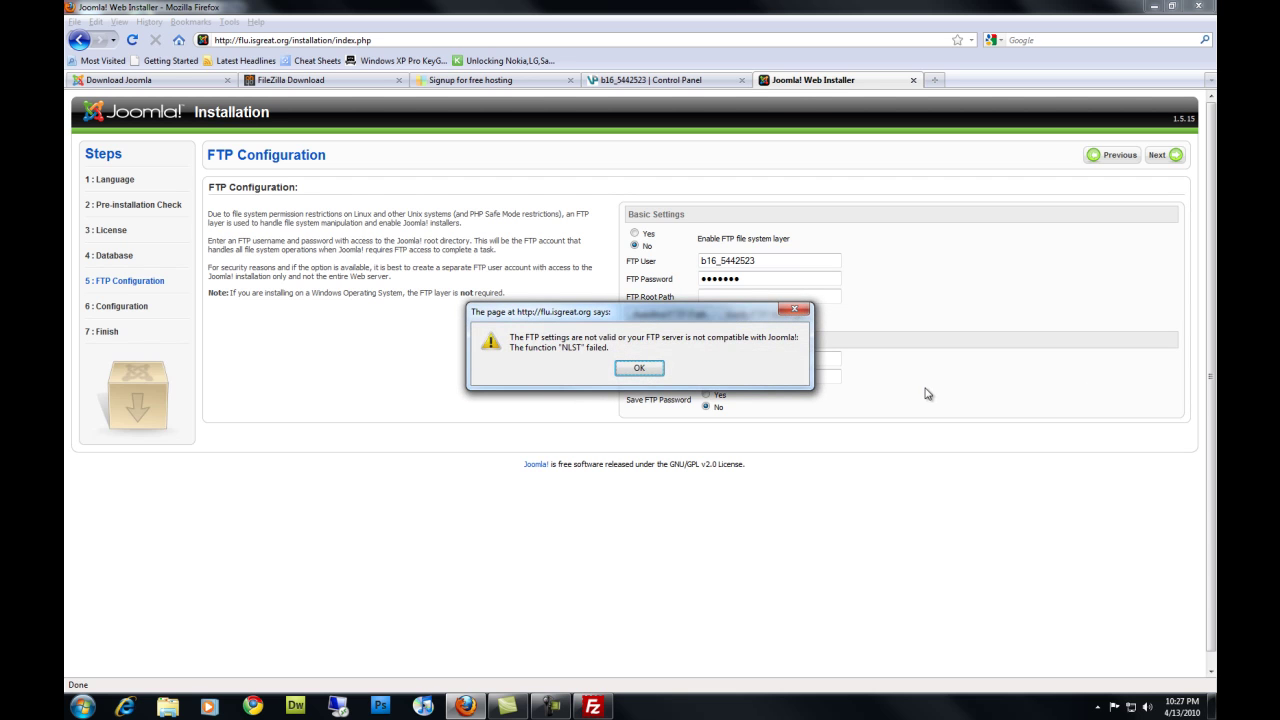
click(652, 376)
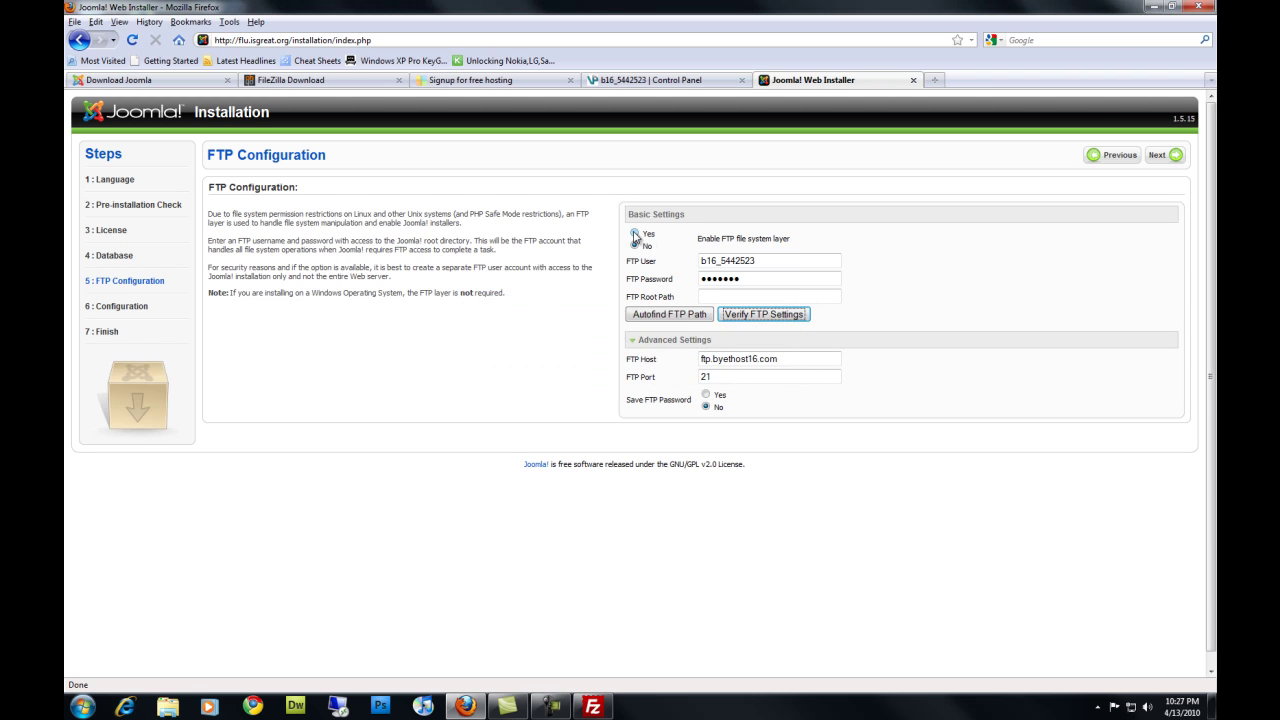
click(635, 234)
click(634, 245)
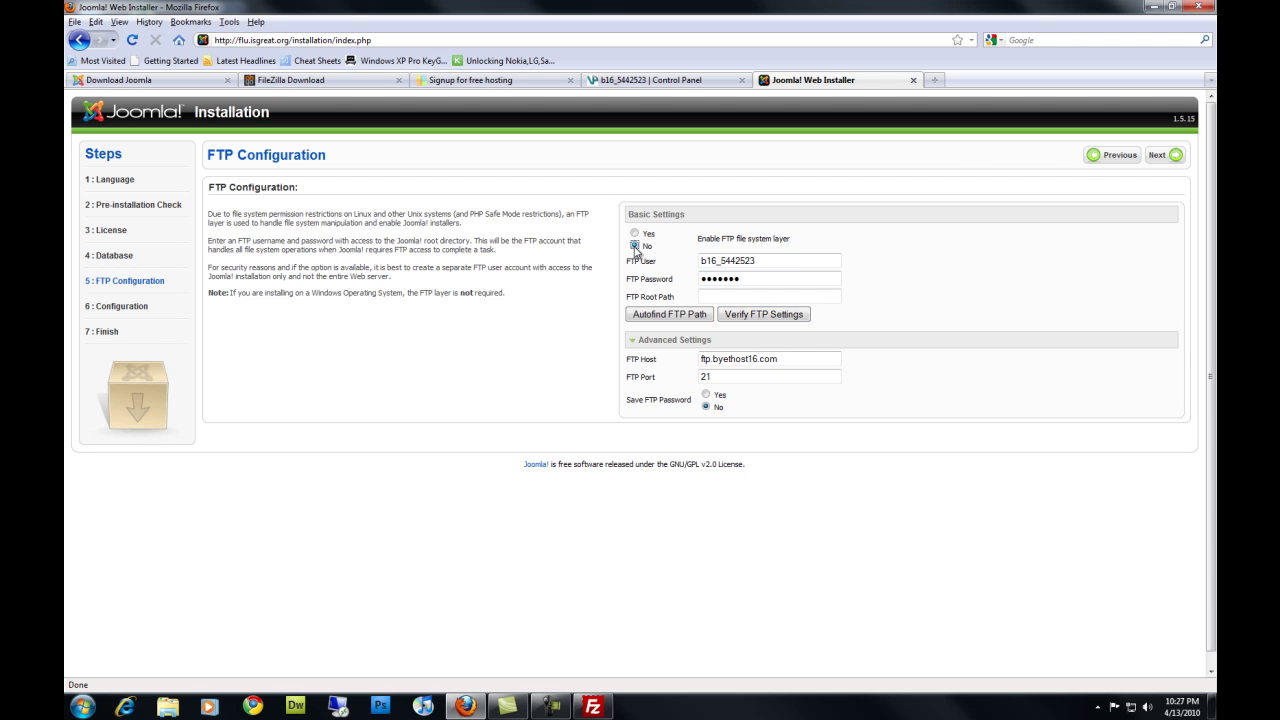
Name the site TEST and enter the administrator e-mail address
click(1168, 156)
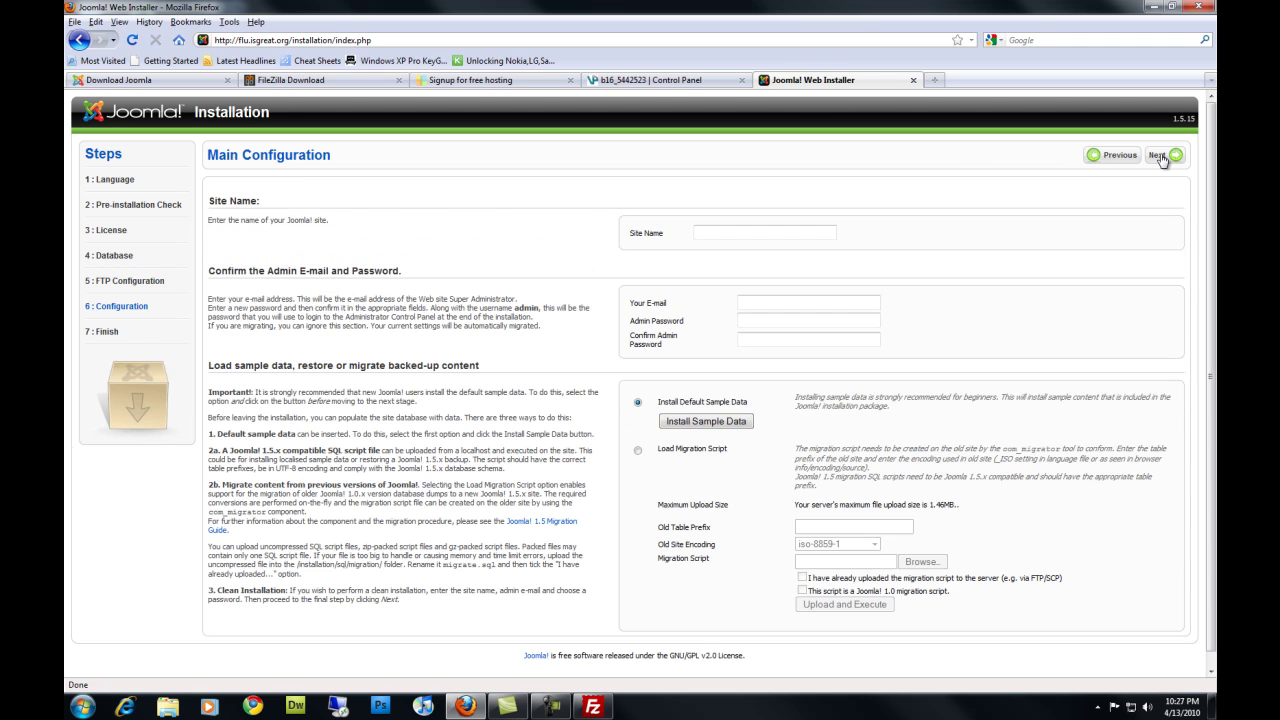
click(708, 234)
text(TEST)
click(790, 302)
text(TEST@)
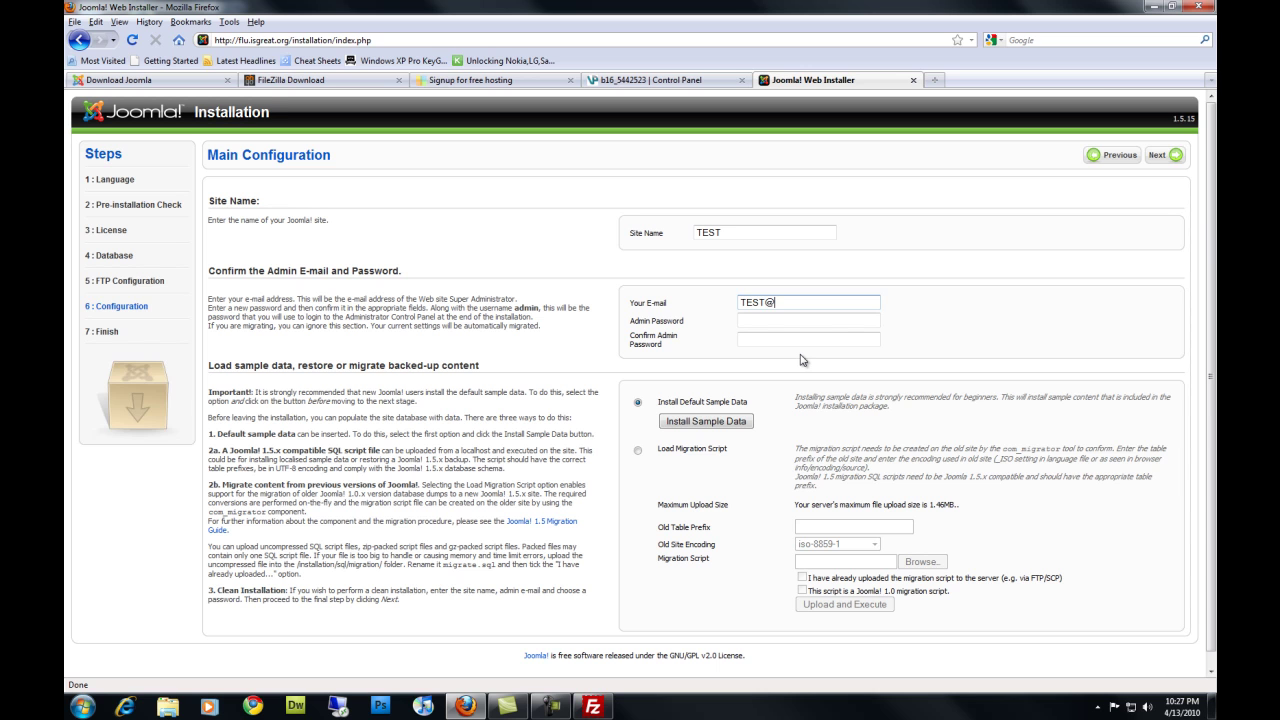
text(TEST)
text(>cp)
key(BackSpace)
key(BackSpace)
text(.com)
Set and confirm the admin password, install the default sample data, and finish installation
click(808, 321)
text(test123)
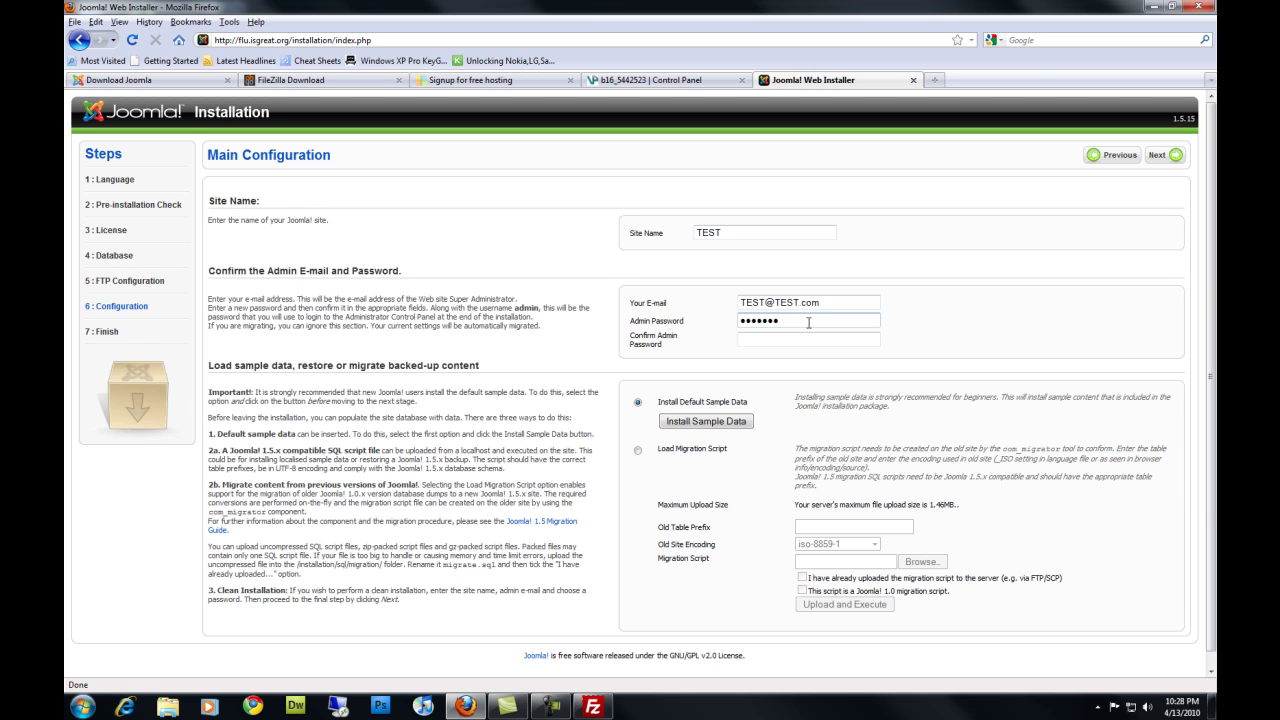
click(812, 340)
text(test123)
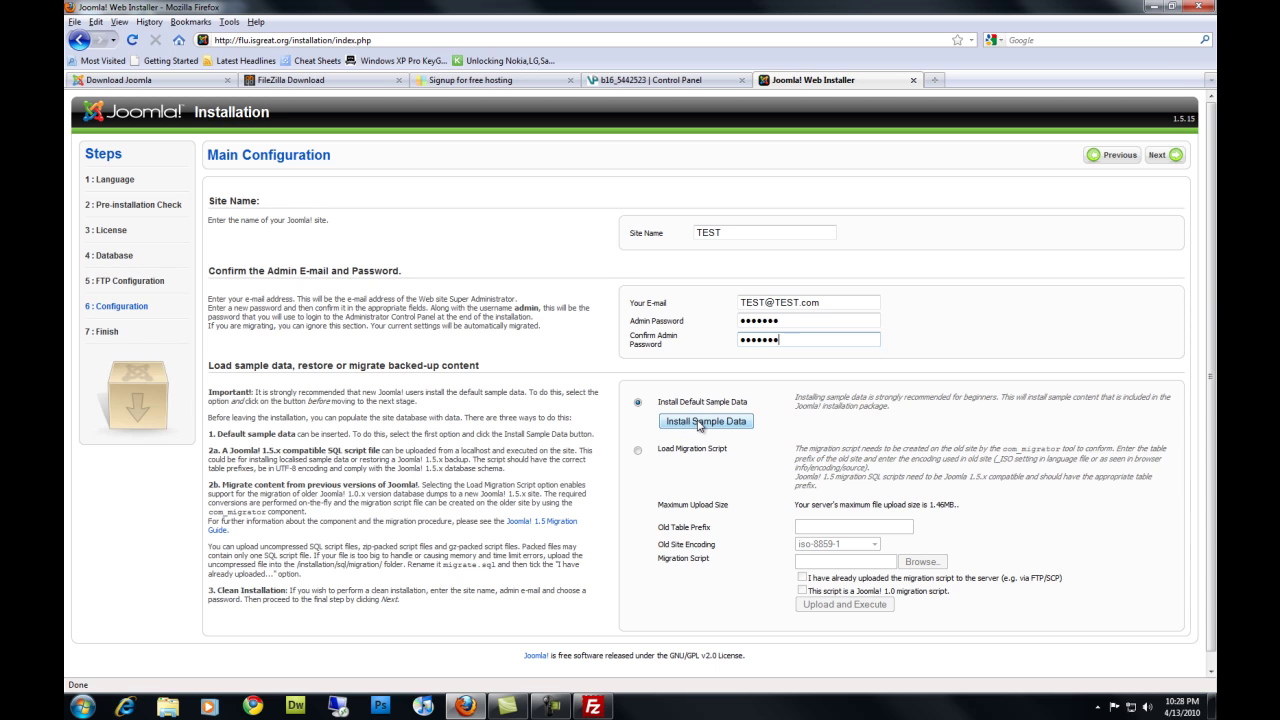
click(698, 424)
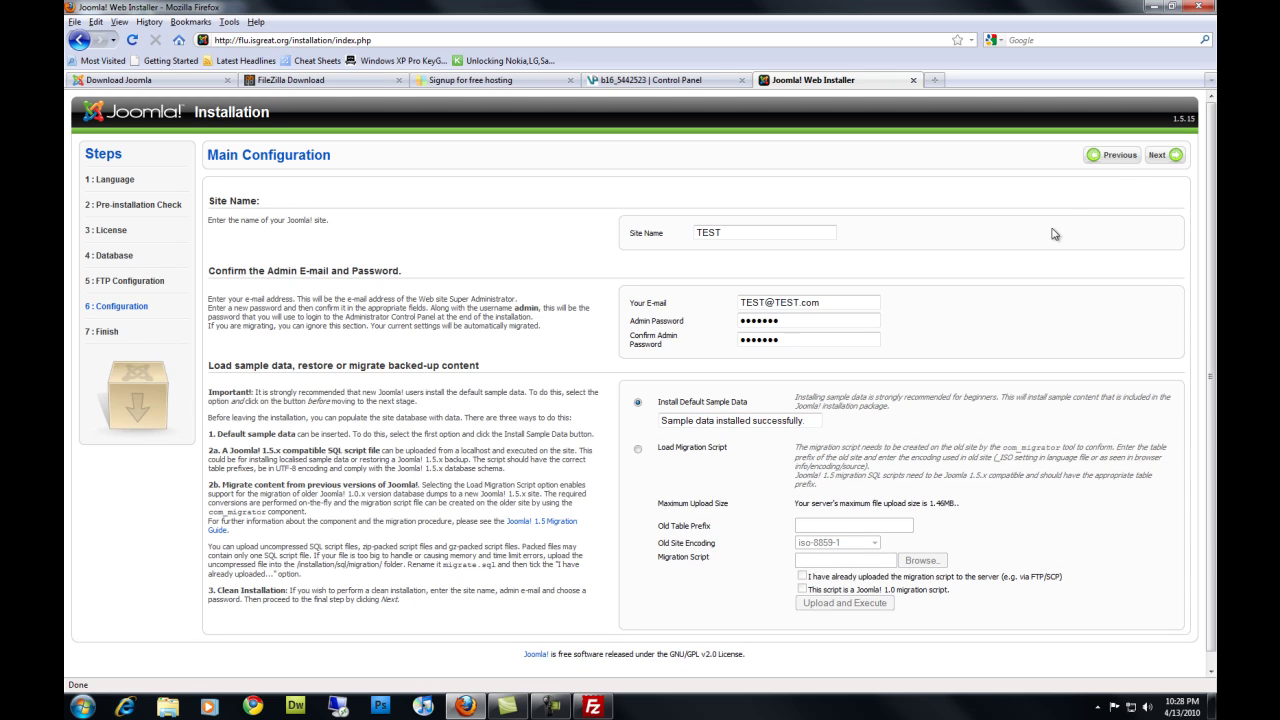
click(1158, 157)
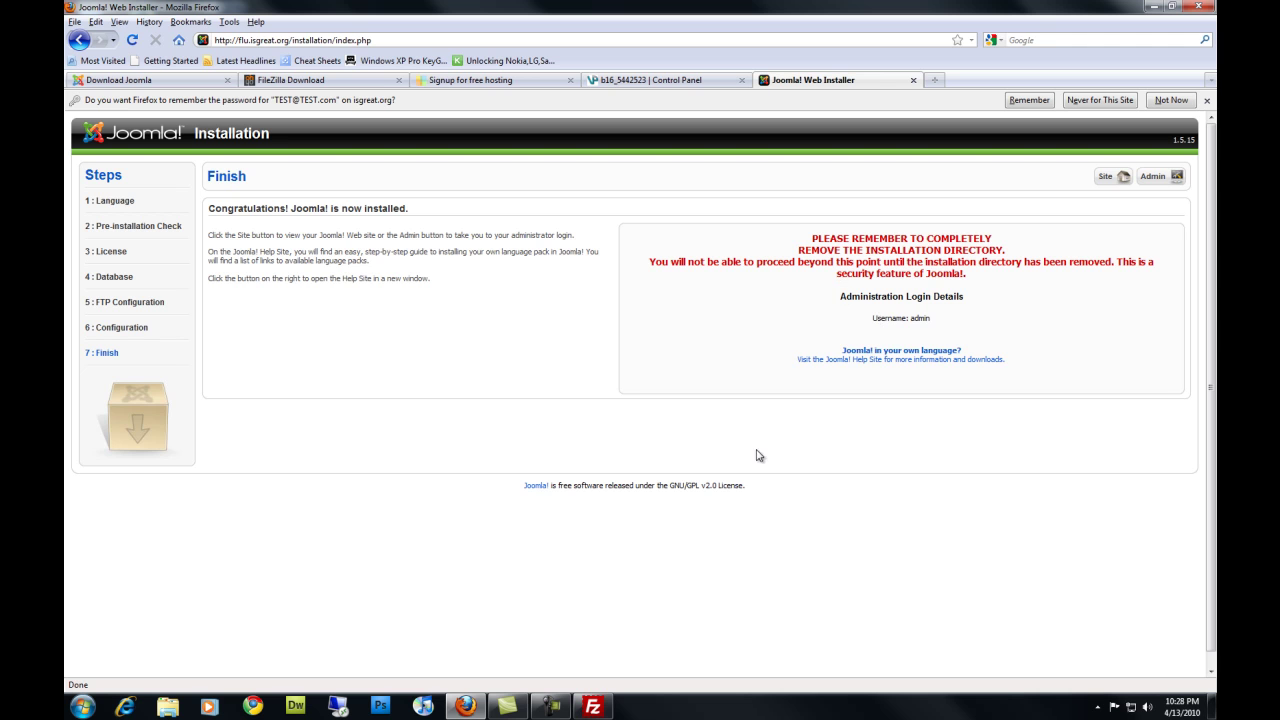
Refresh the server listing in FileZilla and delete the remote installation folder
click(600, 707)
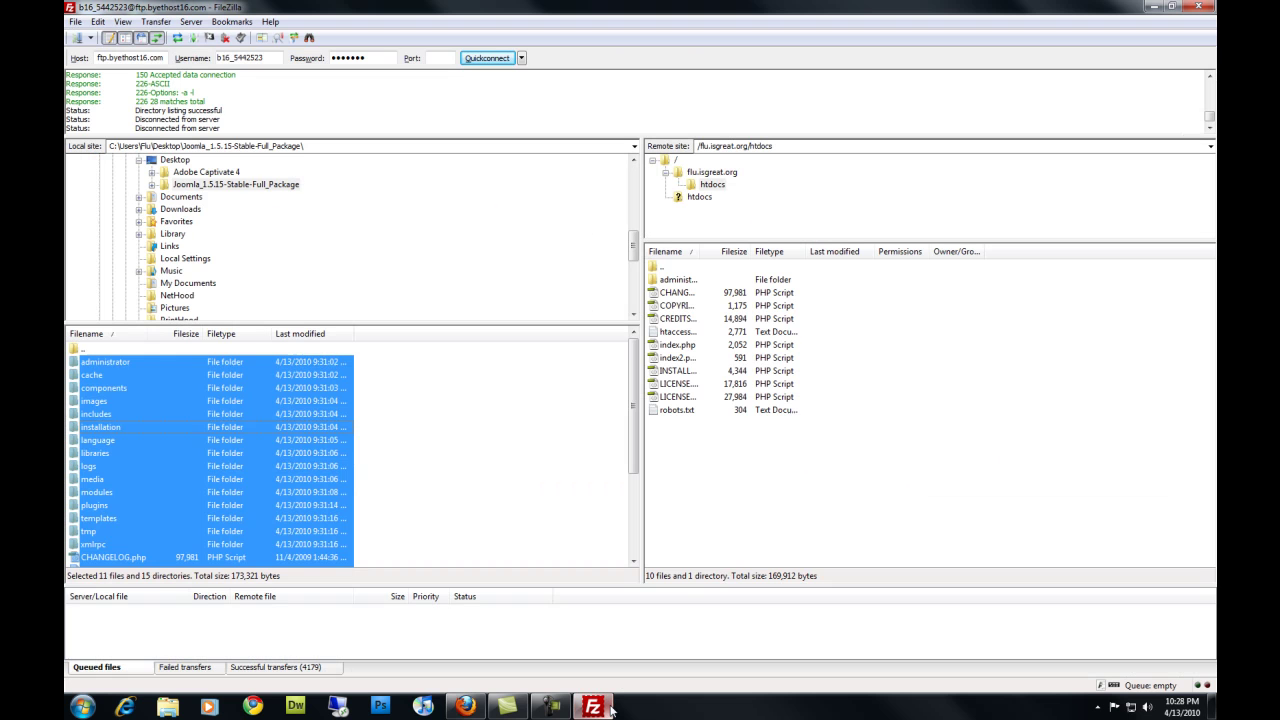
right_click(877, 474)
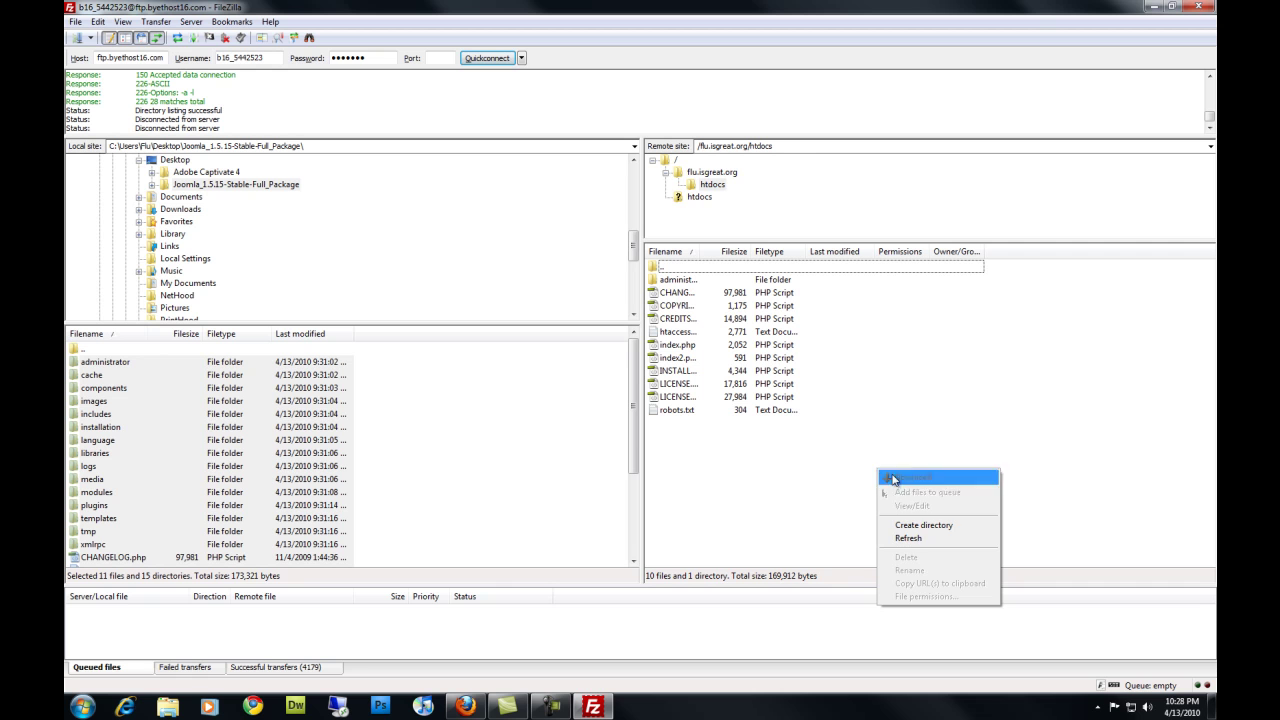
click(929, 540)
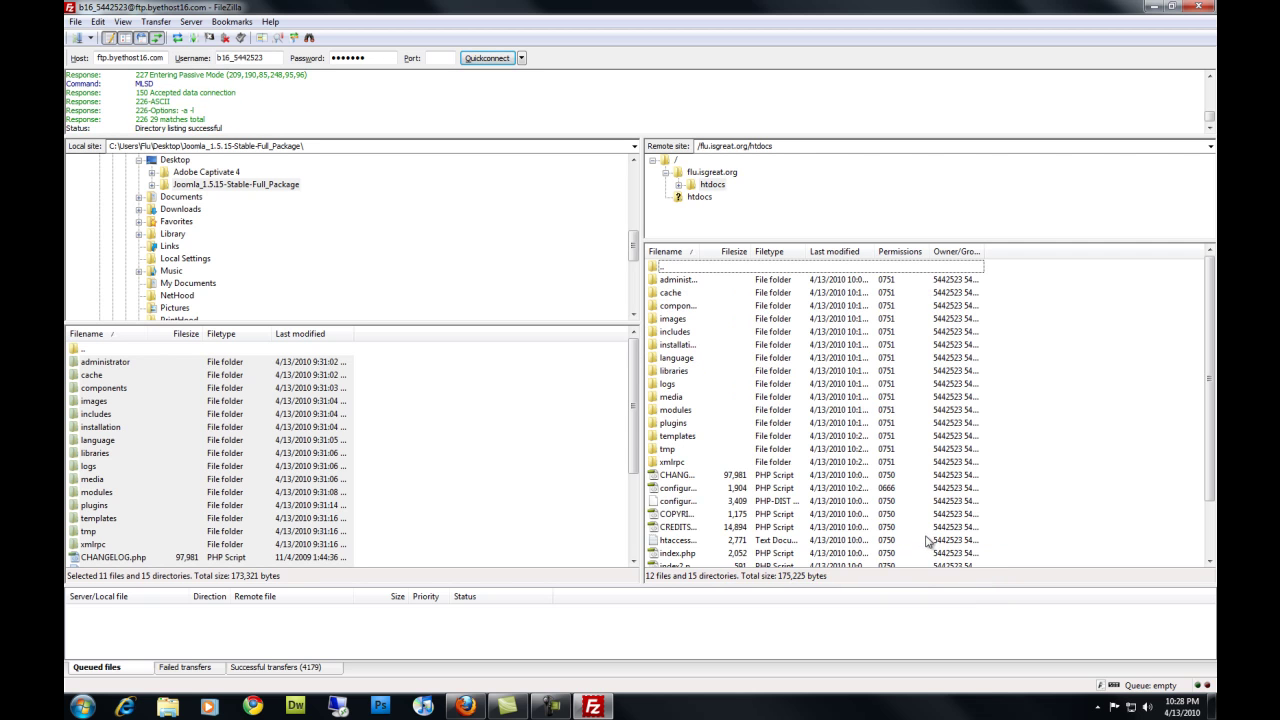
click(680, 345)
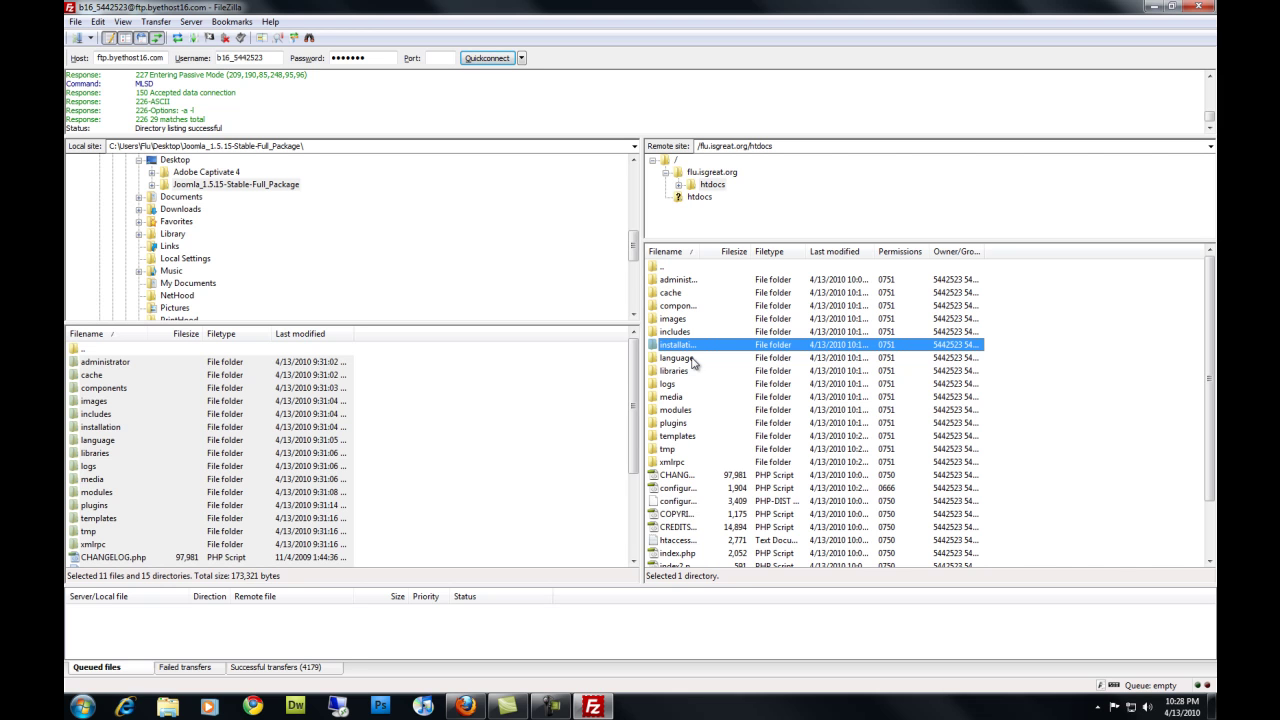
right_click(697, 346)
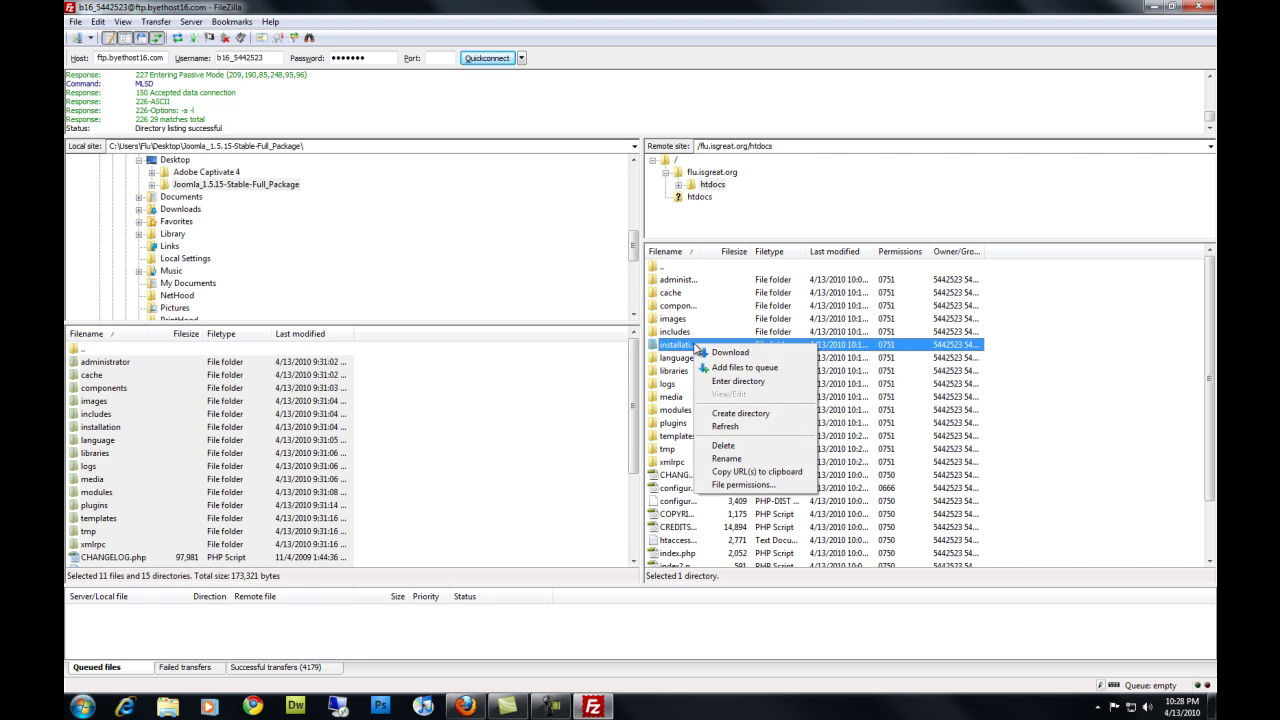
click(738, 446)
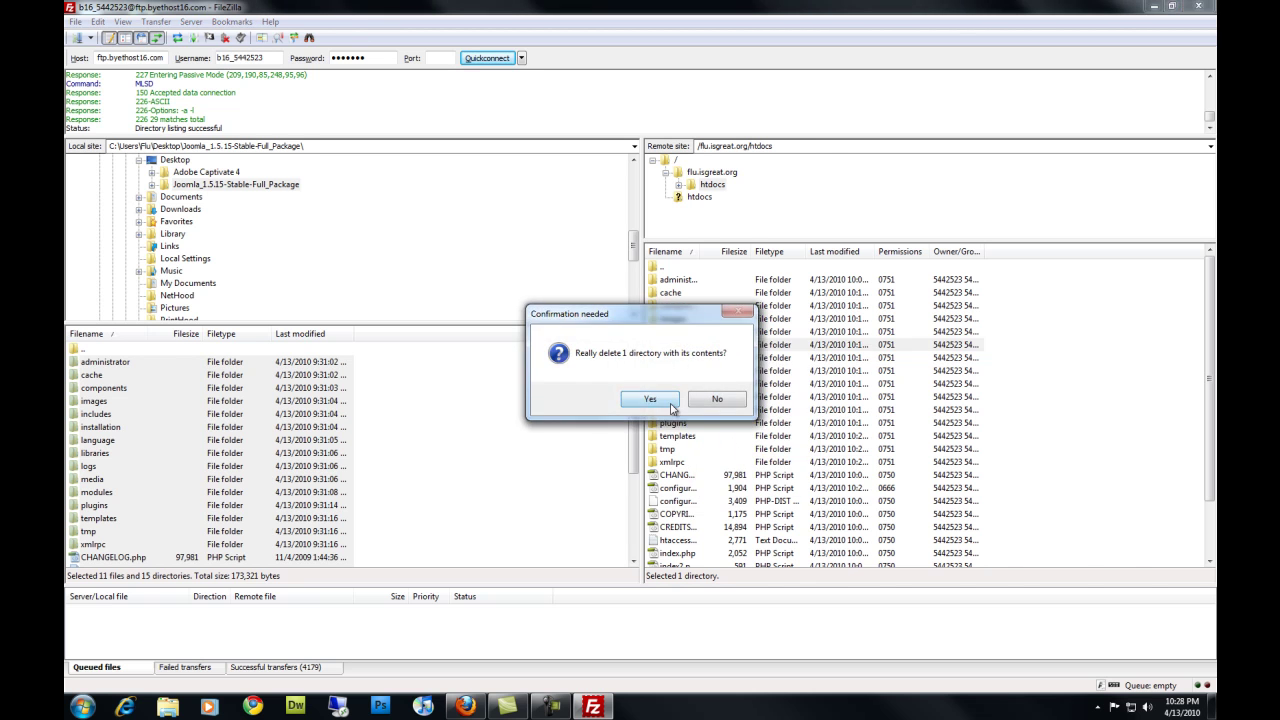
click(650, 399)
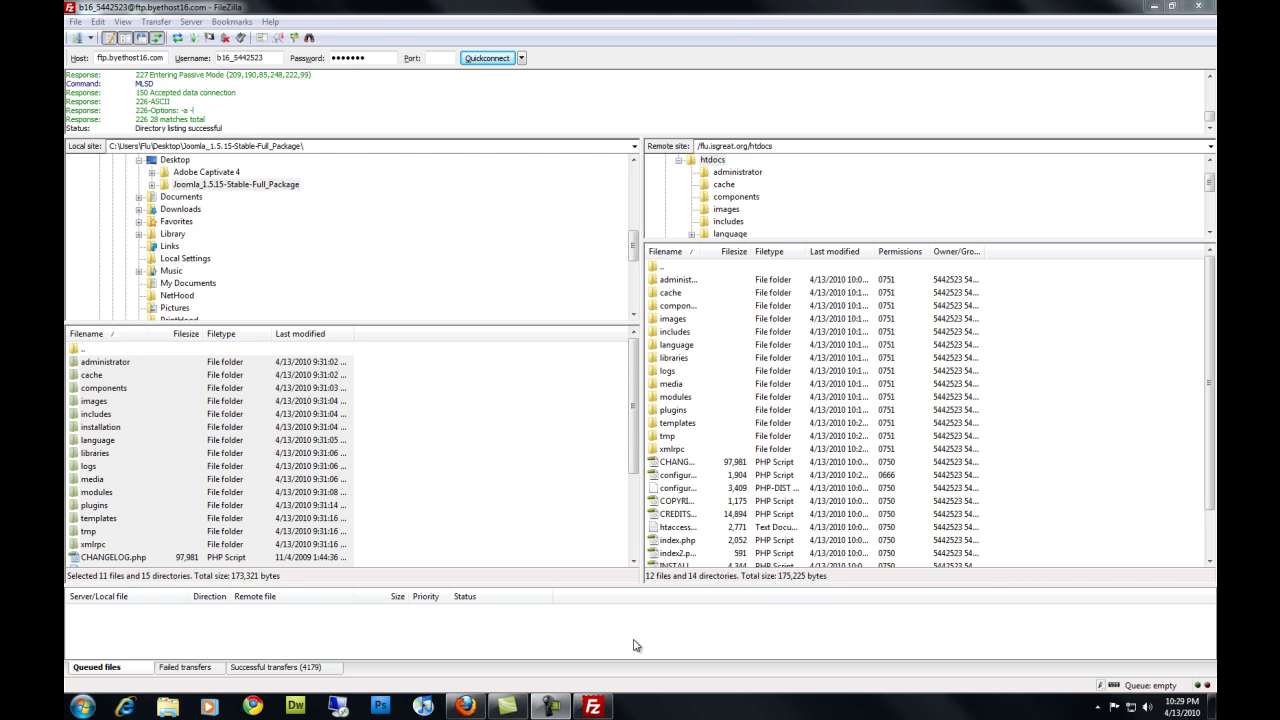
Log in to the Joomla administrator as admin with the admin password
click(468, 708)
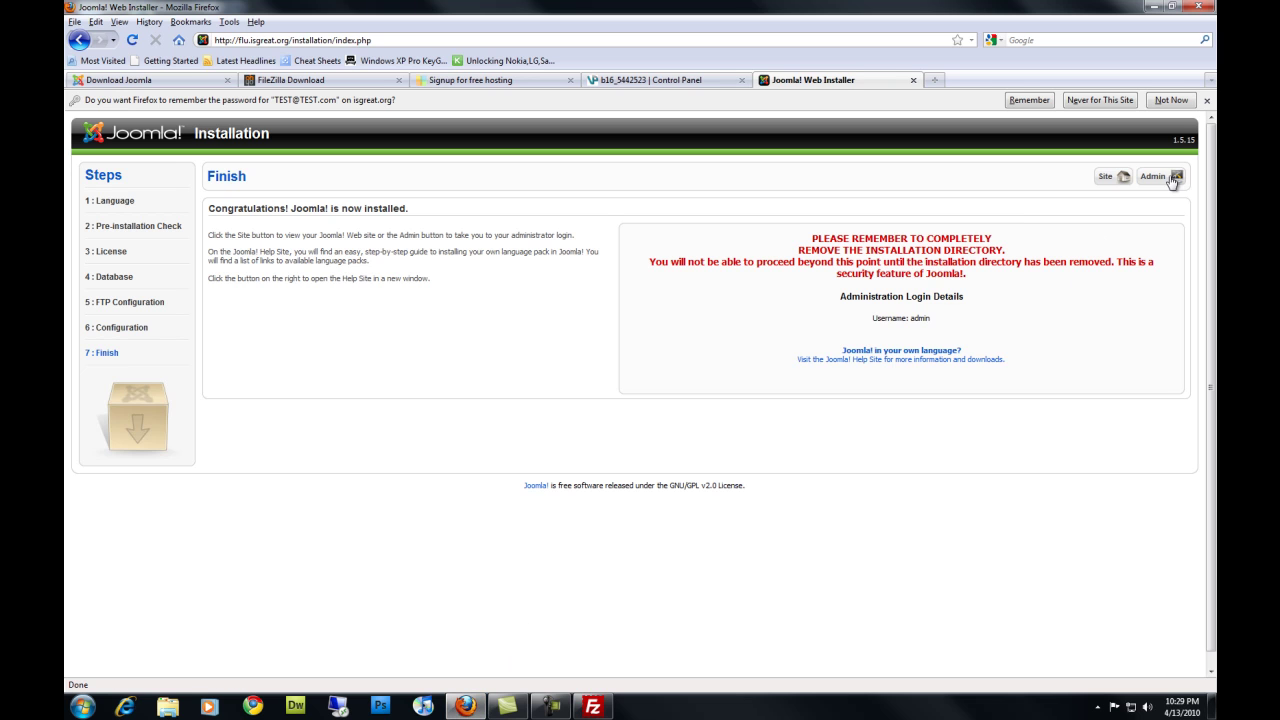
click(1173, 180)
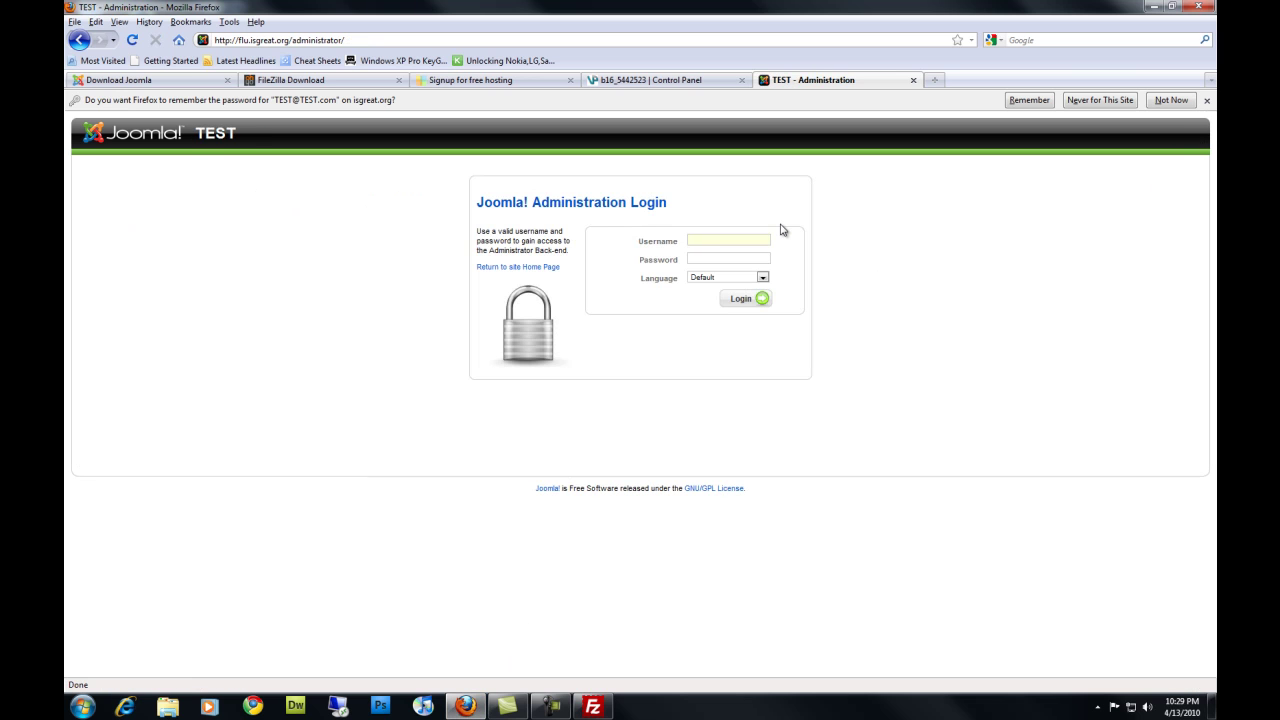
text(admin)
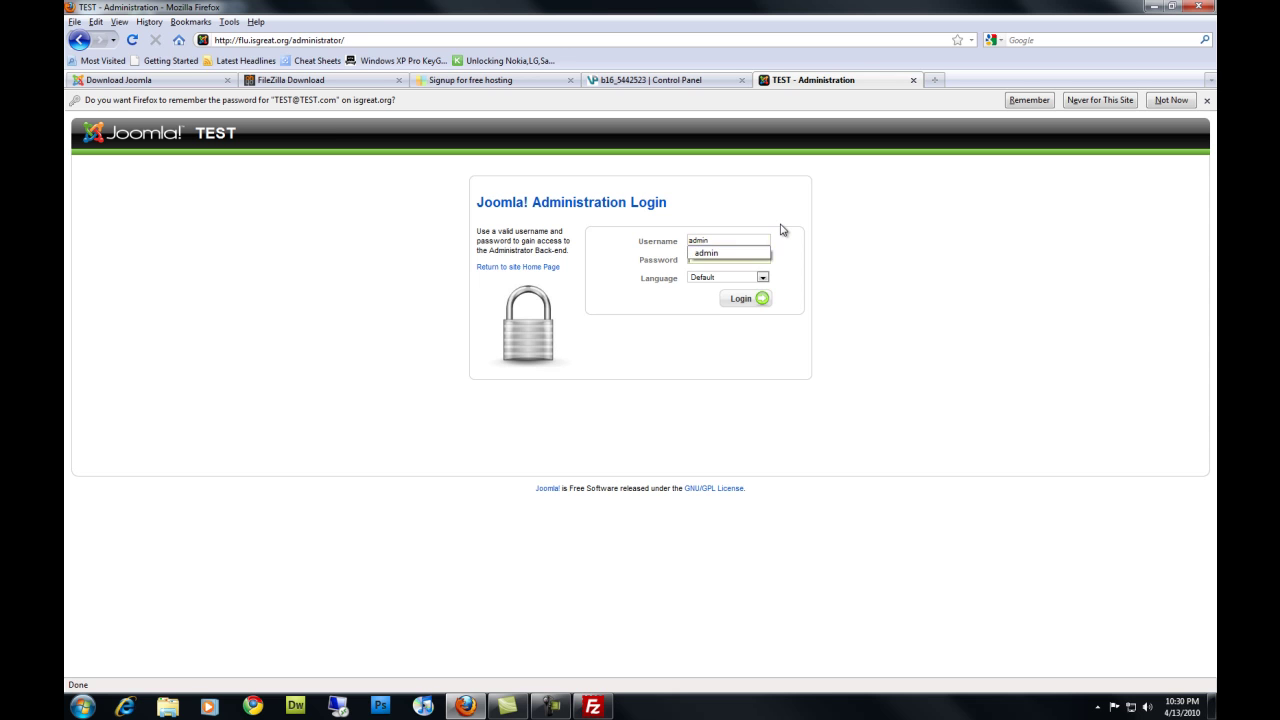
key(Tab)
text(•••••••)
key(Return)
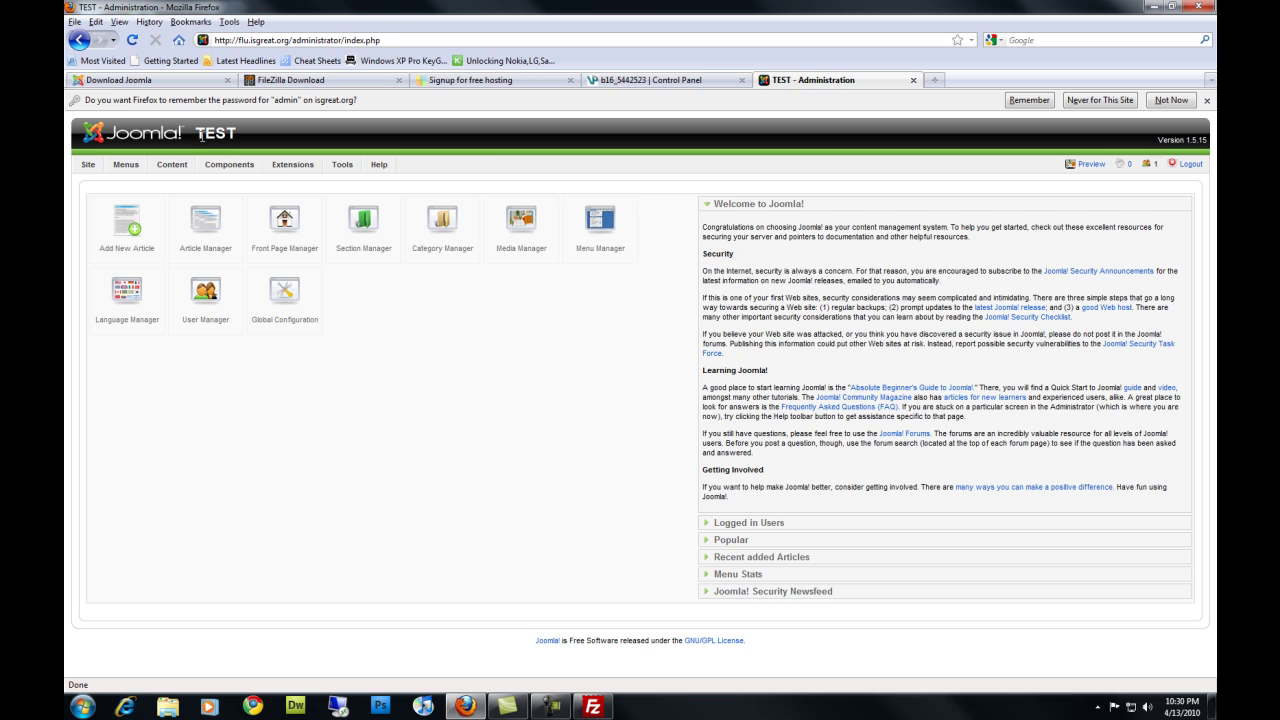
Preview the public site at flu.isgreat.org in a new tab and scroll through the sample frontpage
click(1085, 166)
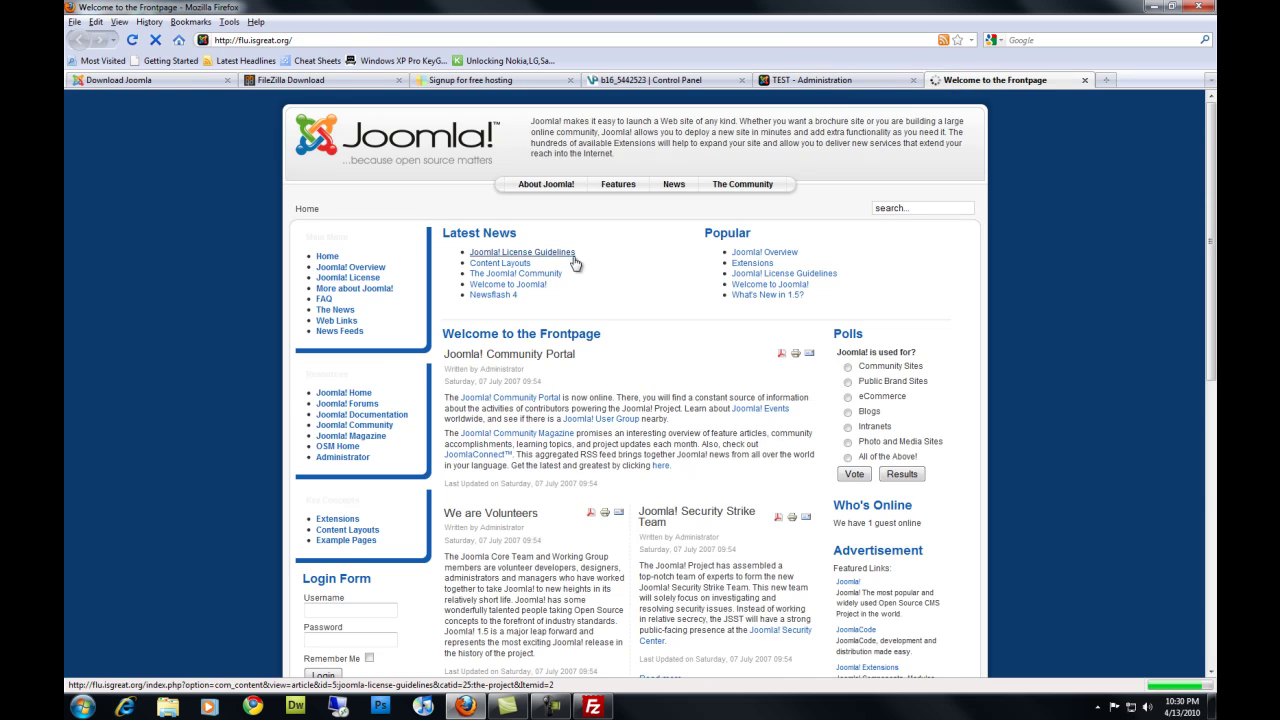
scroll(575, 263, down, 15)
scroll(575, 263, up, 15)
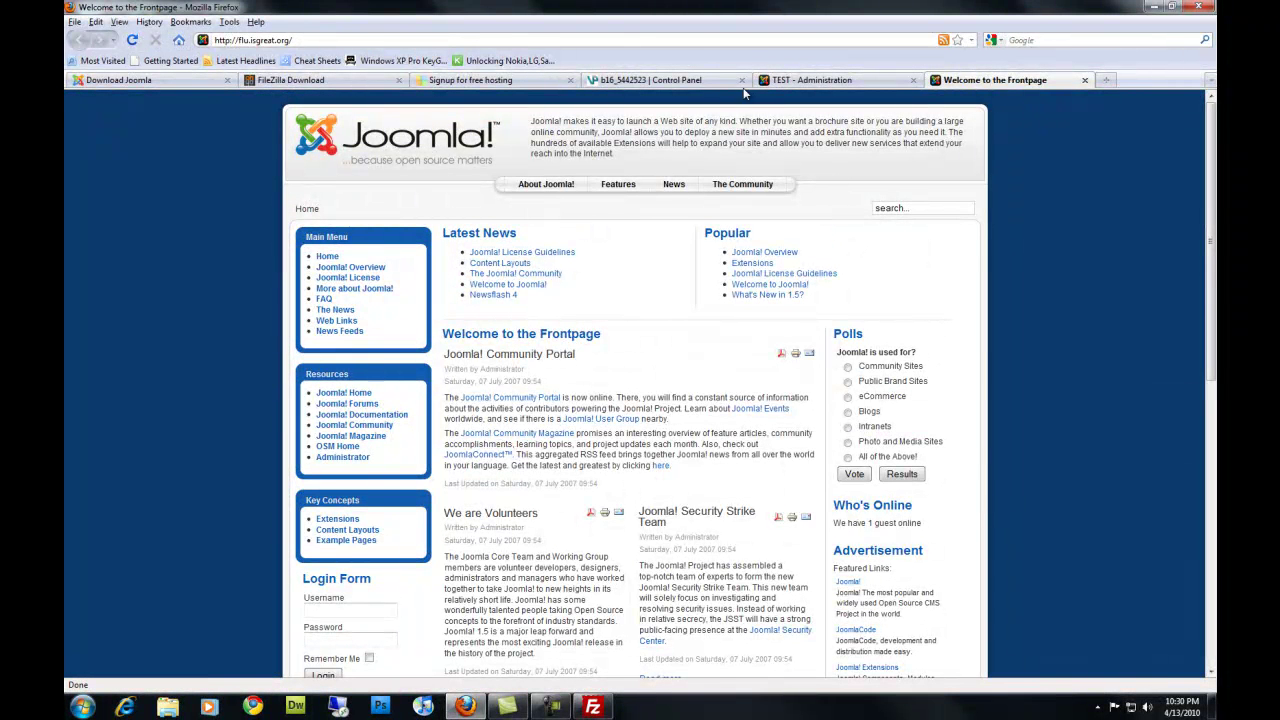
drag(299, 40, 210, 41)
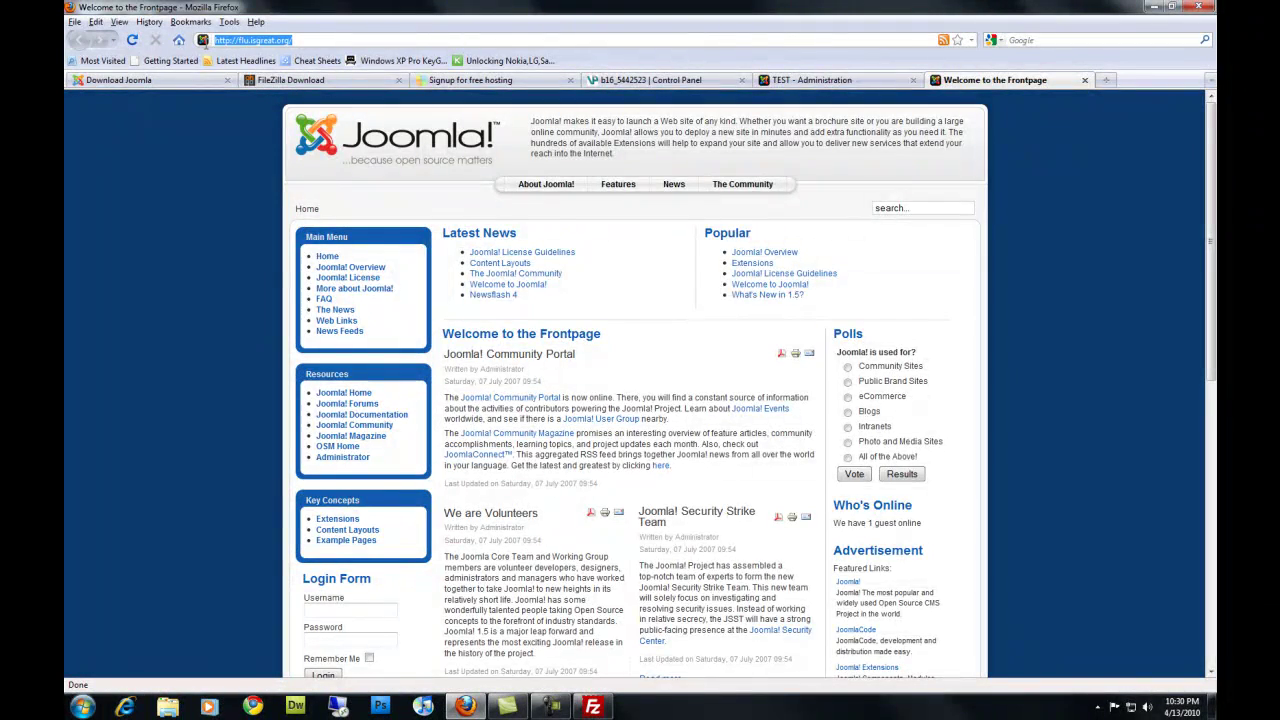
click(222, 178)
scroll(222, 178, down, 8)
scroll(222, 178, up, 7)
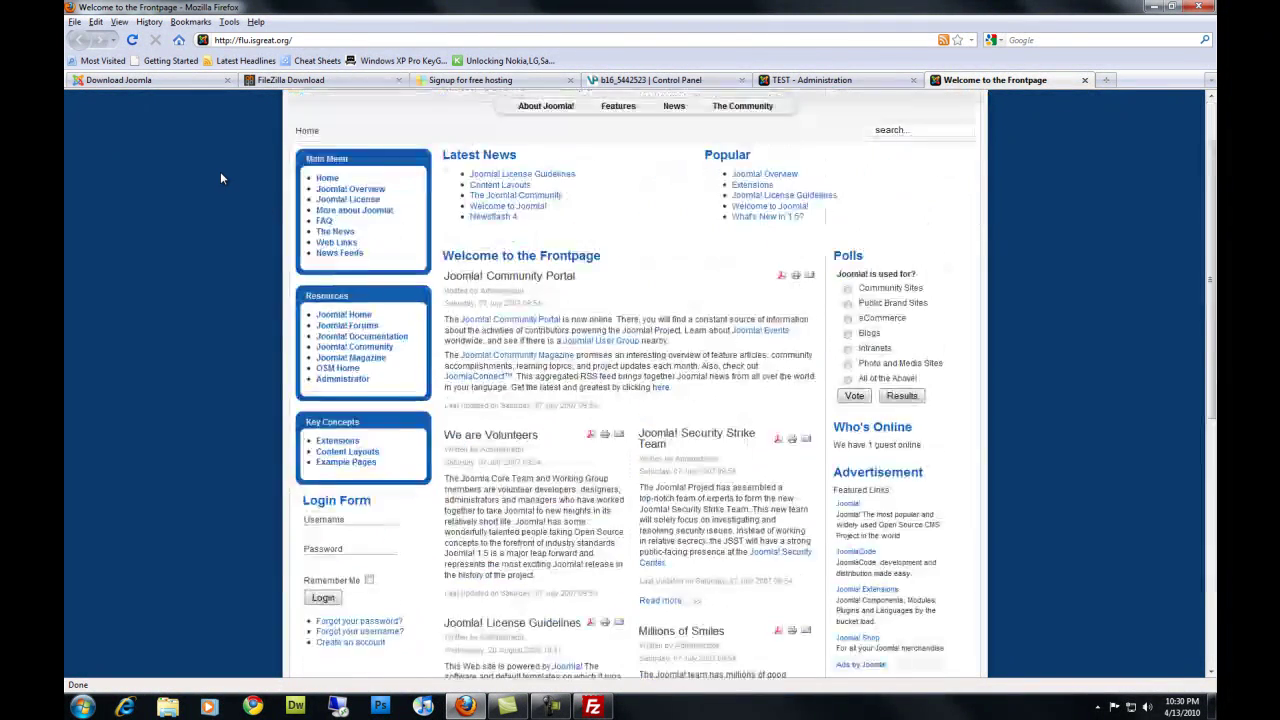
scroll(330, 182, down, 4)
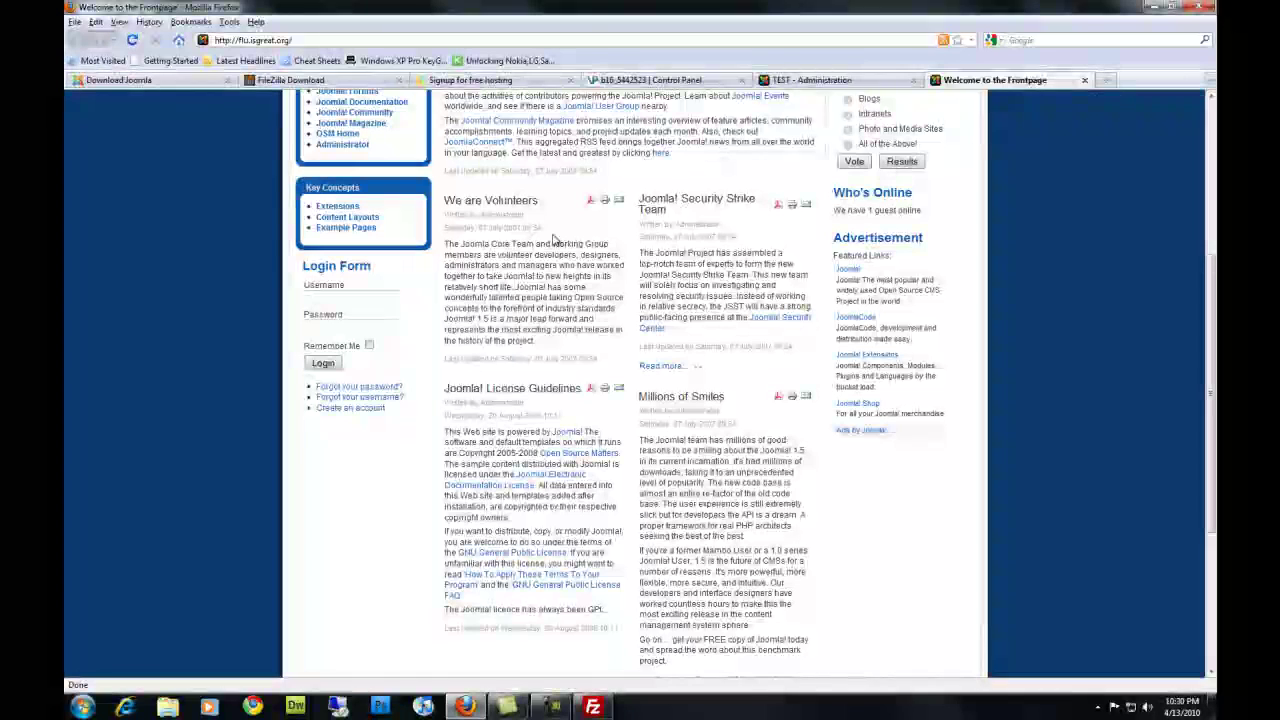